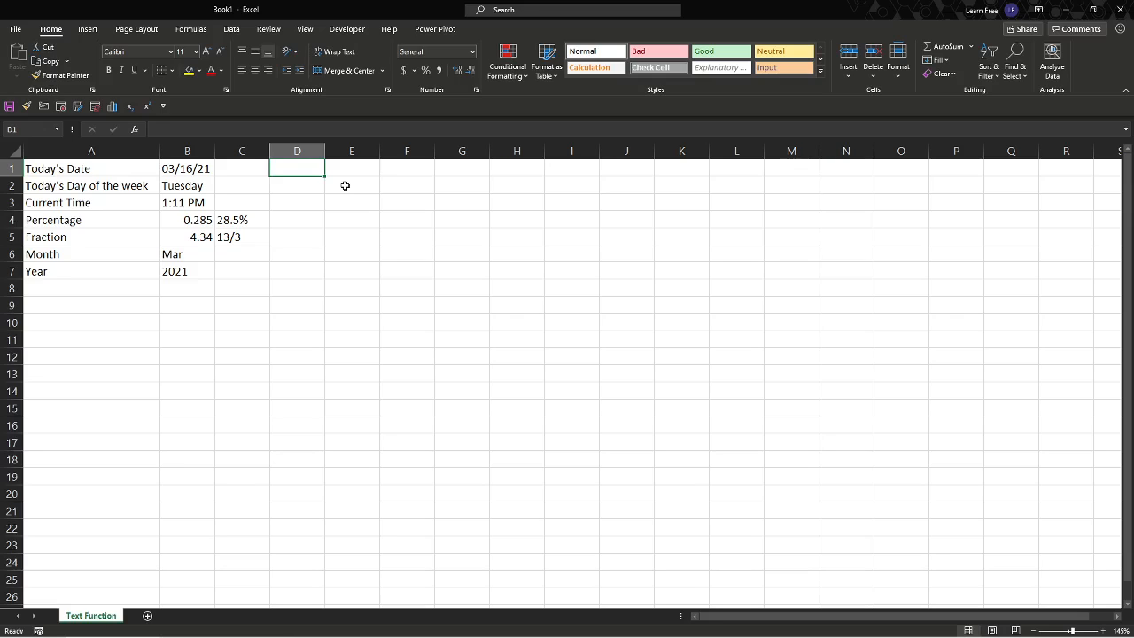
- Enter the formula =TEXT(TODAY(),"MM/DD/YY") in D1 for today's date
type("=")
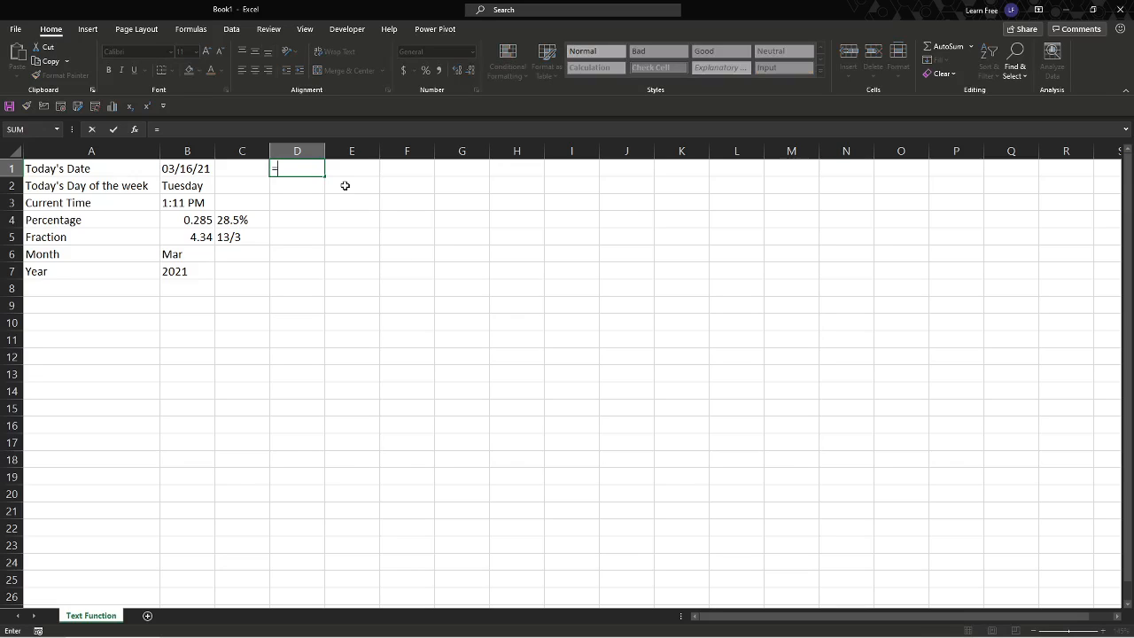
type("TEXT(")
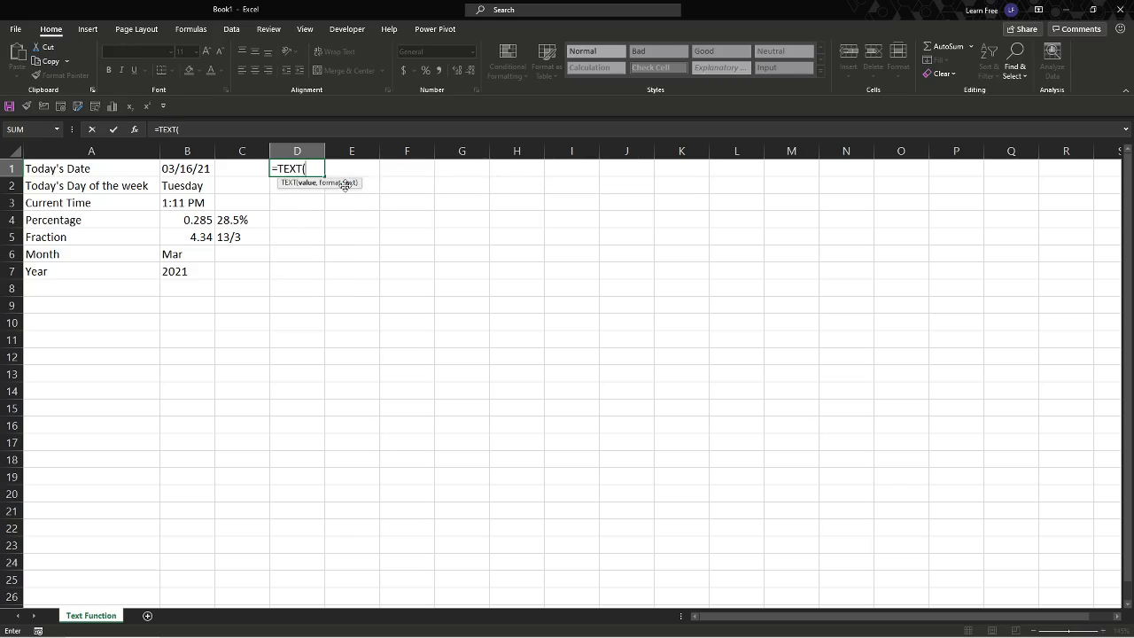
key("BackSpace")
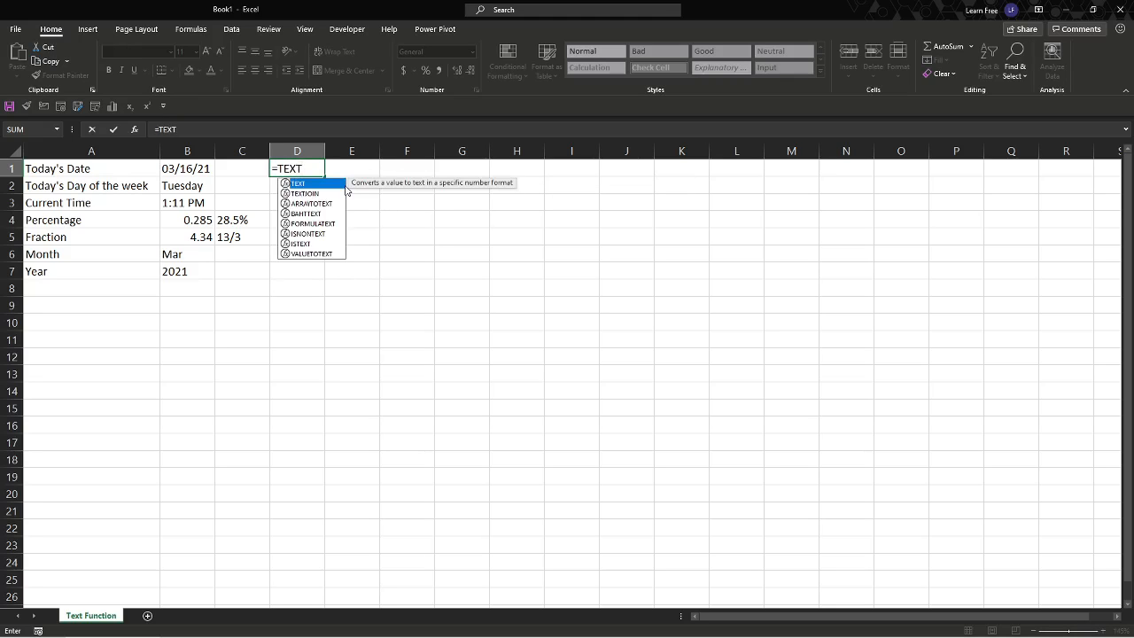
key("Tab")
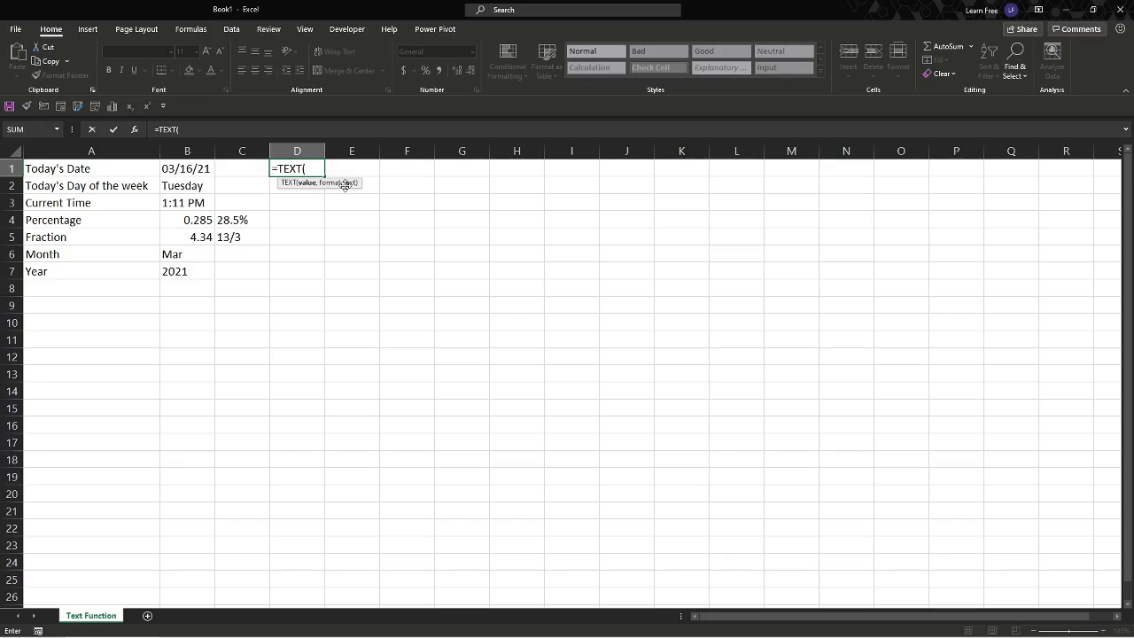
type("TODAY")
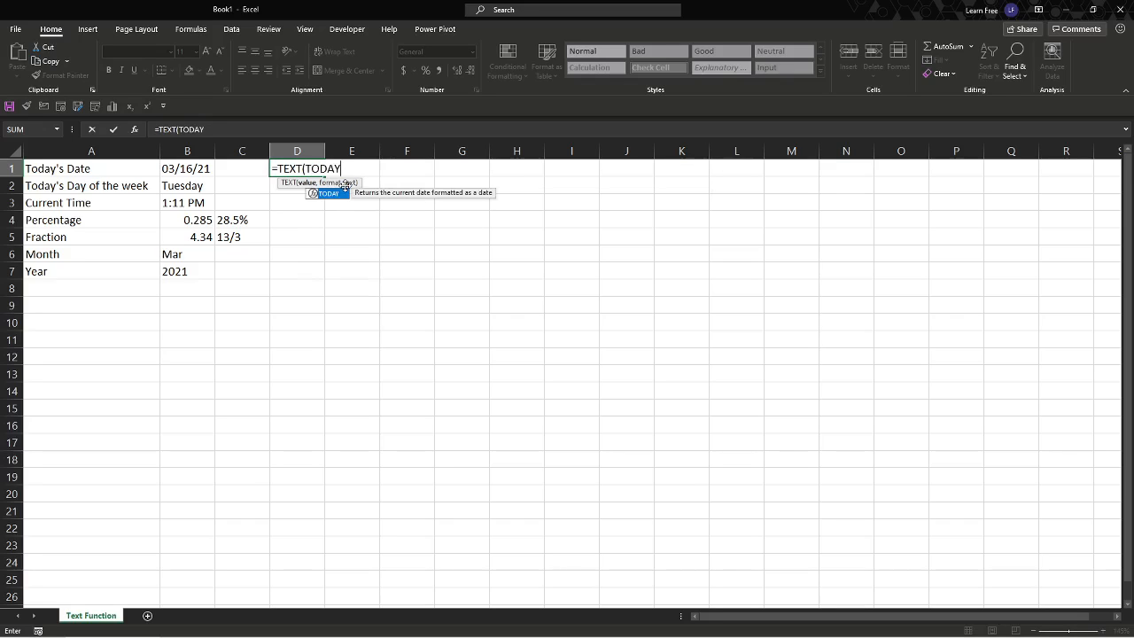
key("Tab")
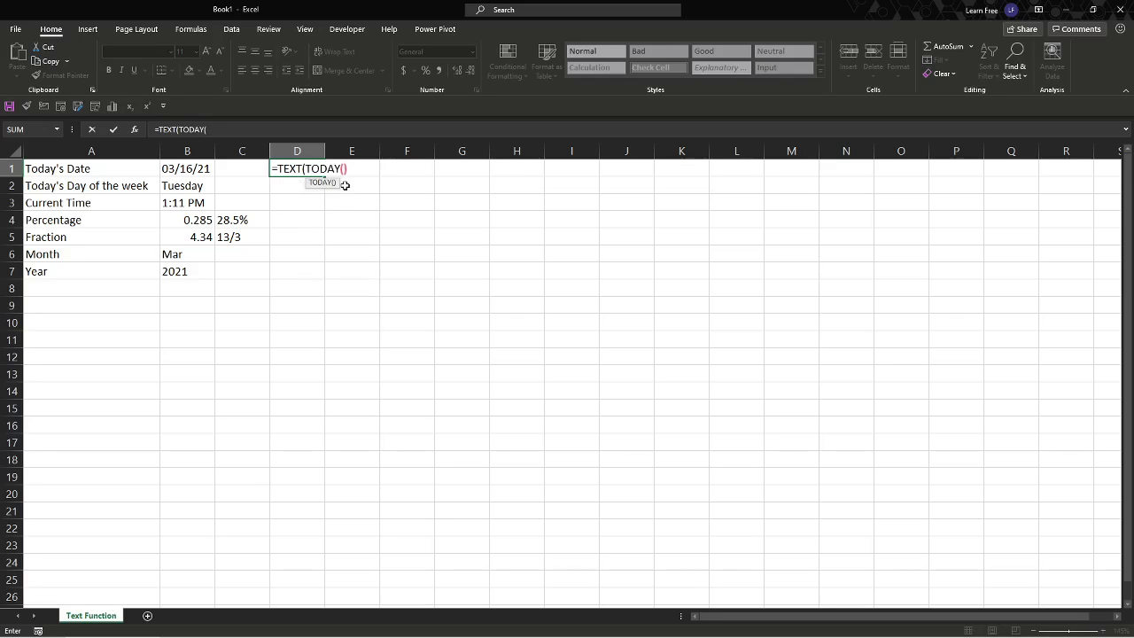
type(")")
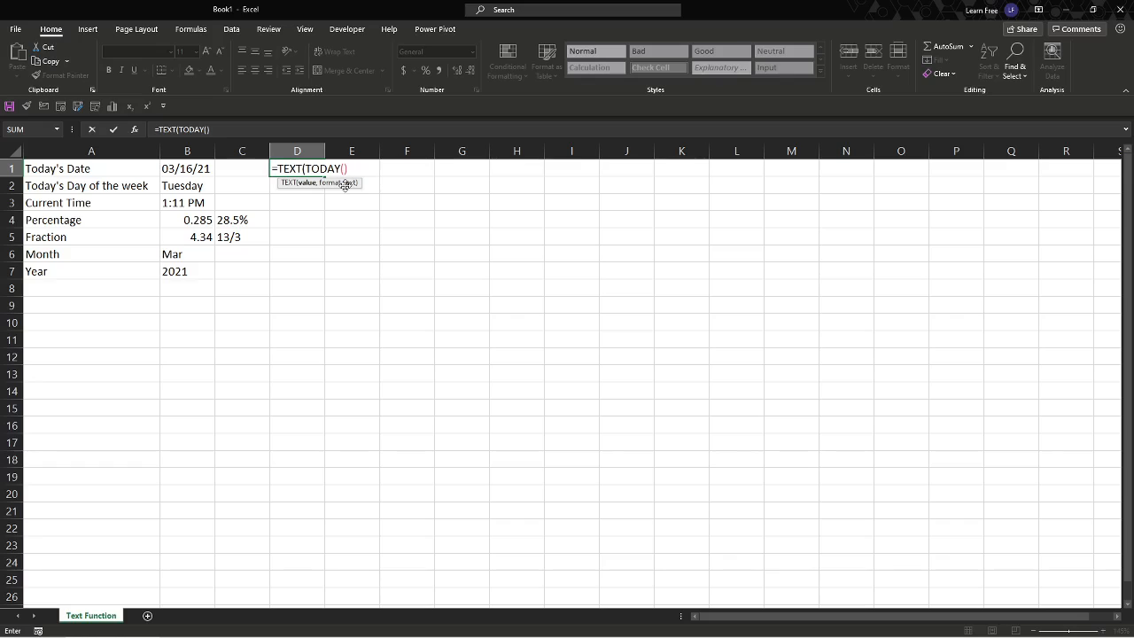
type(",\"MM/DD/YY\"")
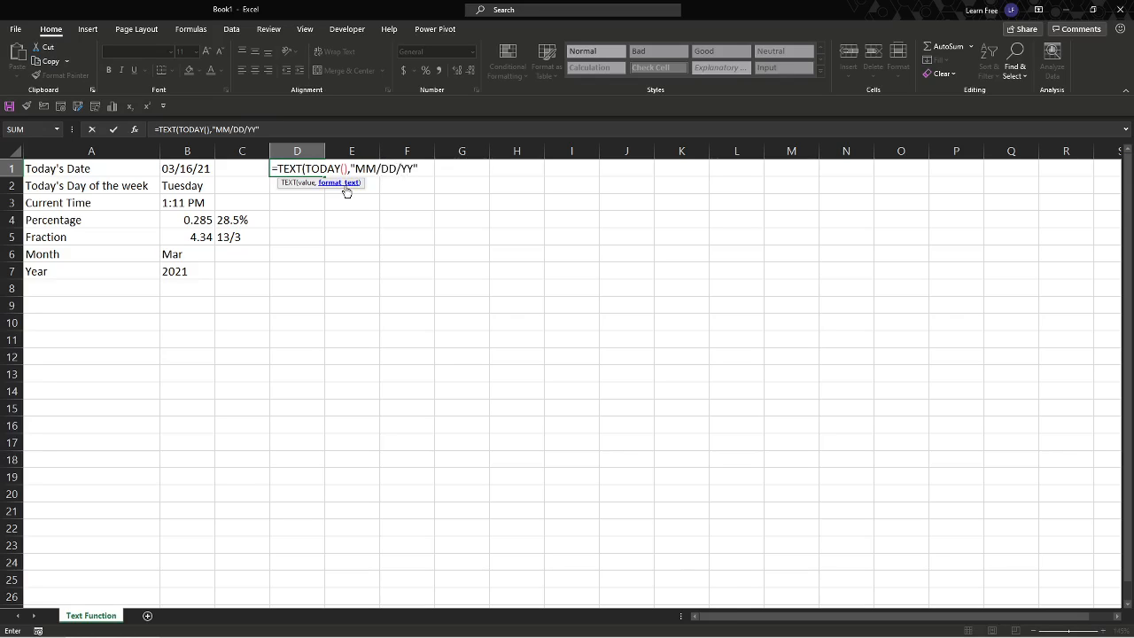
type(")")
key("Return")
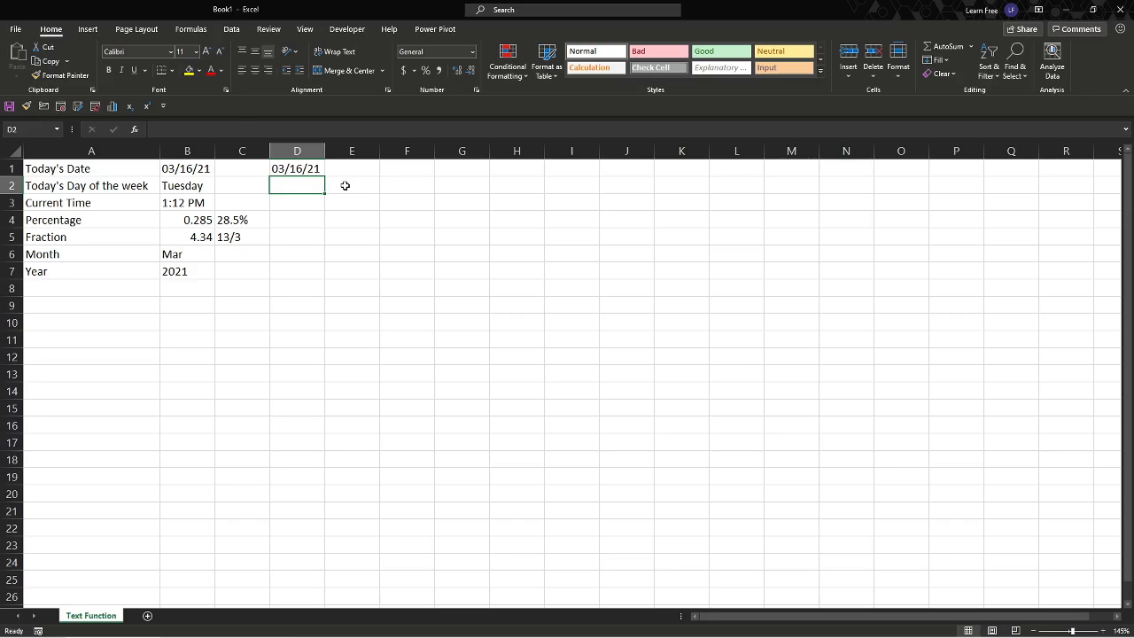
- Try to enter =TEXT(TODAY()"Dddd") in D2 for the day of the week, after checking the formula in B2
key("Left")
key("Left")
key("Left")
key("Right")
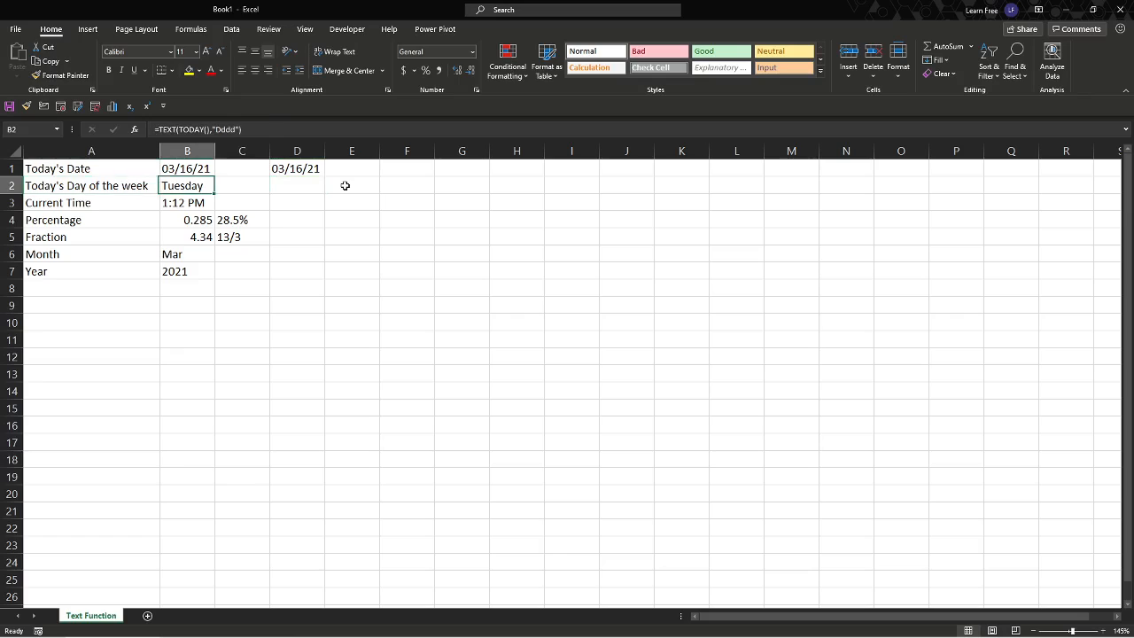
key("Right")
key("Right")
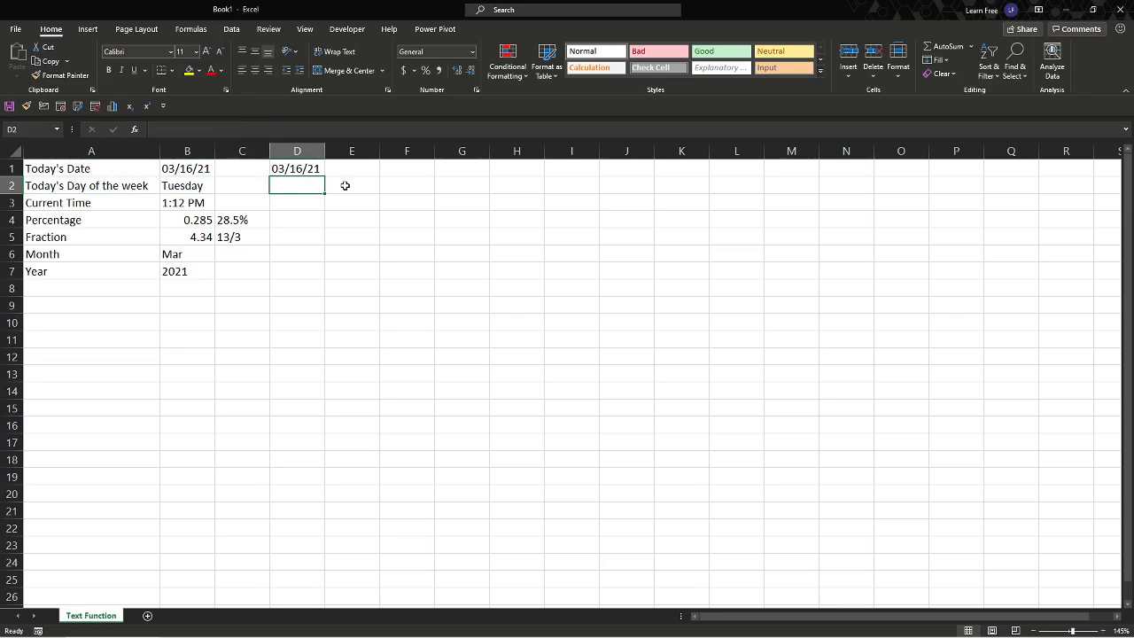
type("=TEXT(")
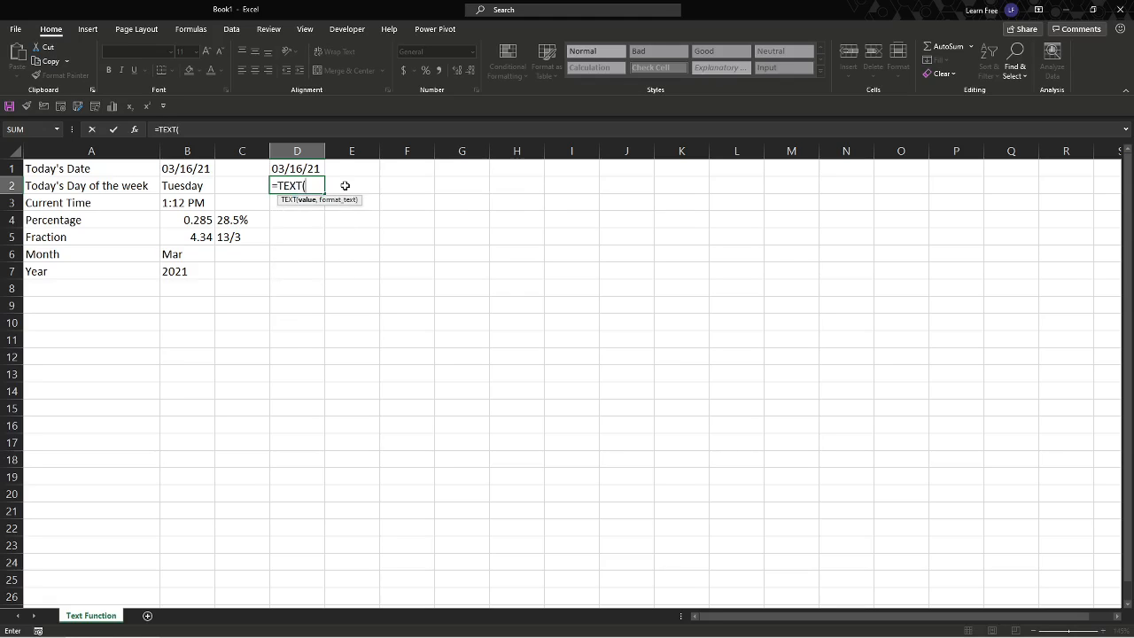
type("TODAY(")
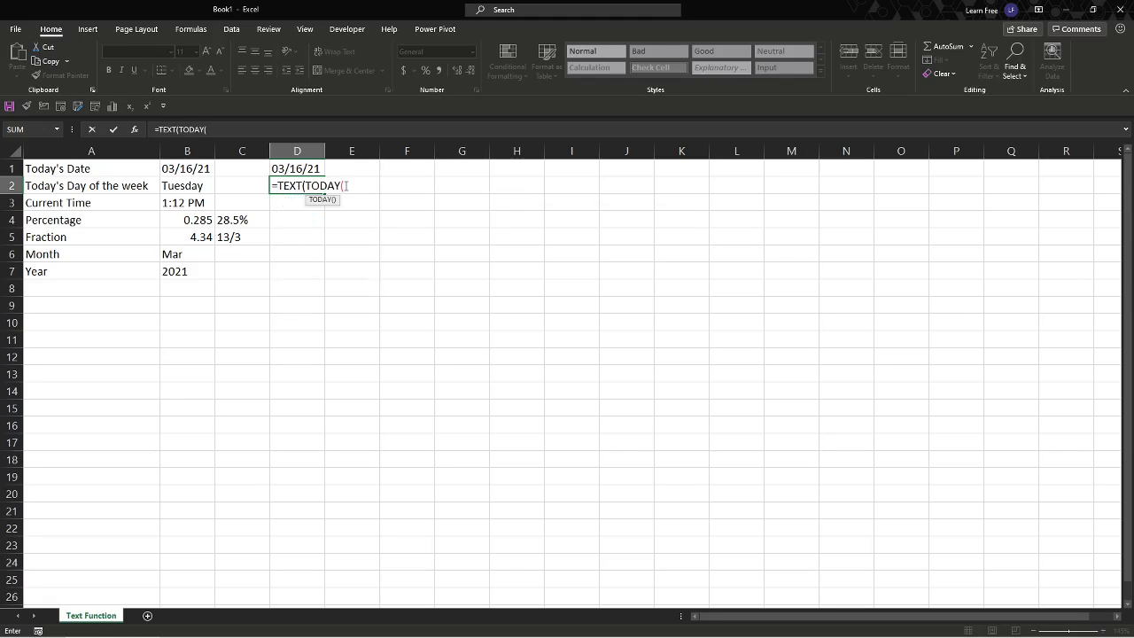
type(")\"")
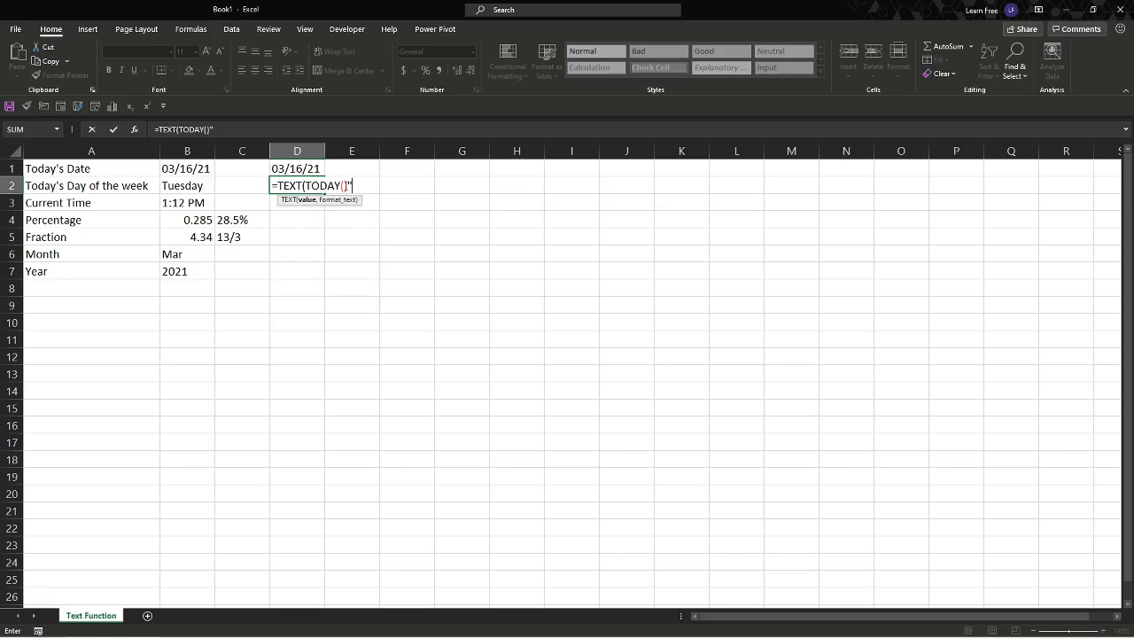
type("Dddd\")")
key("Return")
key("Return")
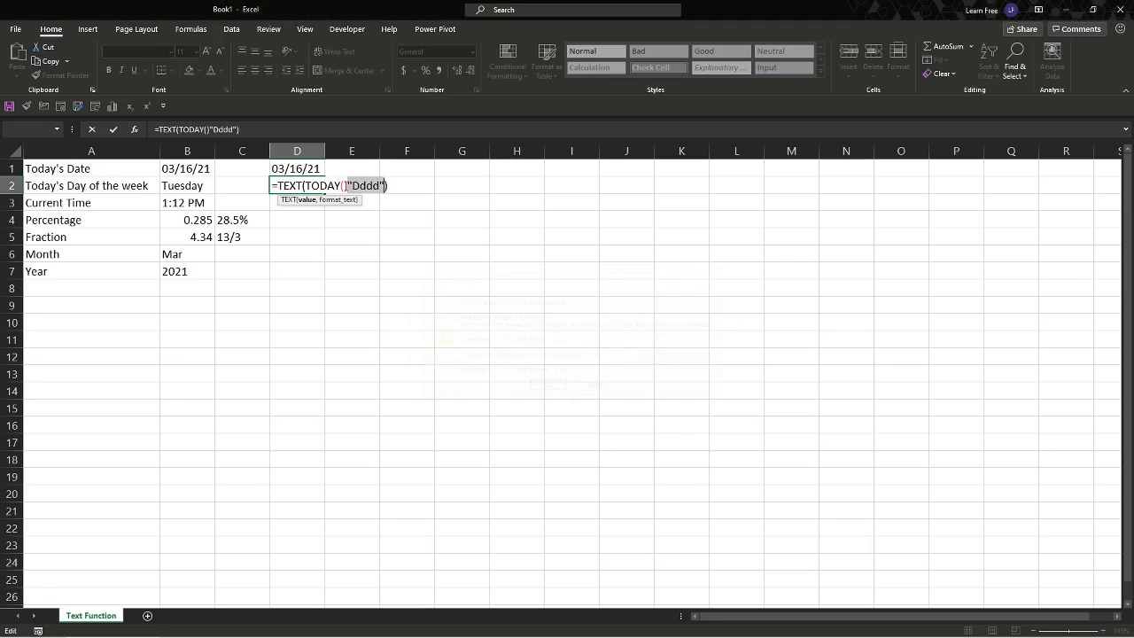
- Insert the missing comma before "Dddd" so the D2 formula reads =TEXT(TODAY(),"Dddd")
key("Left")
key("Left")
key("Left")
type(",")
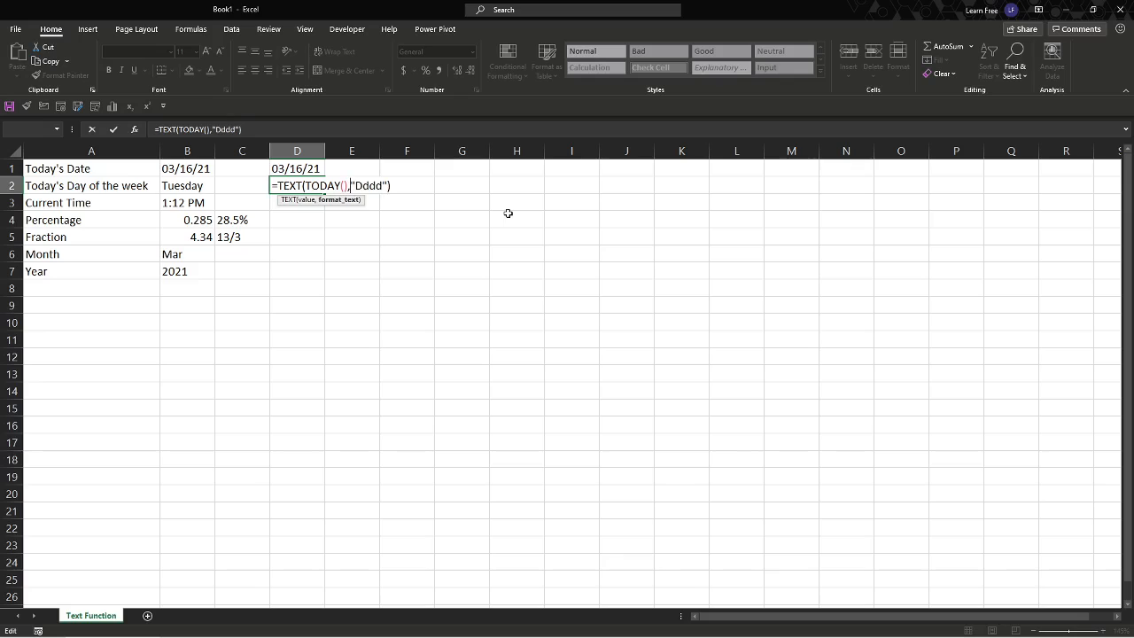
key("Return")
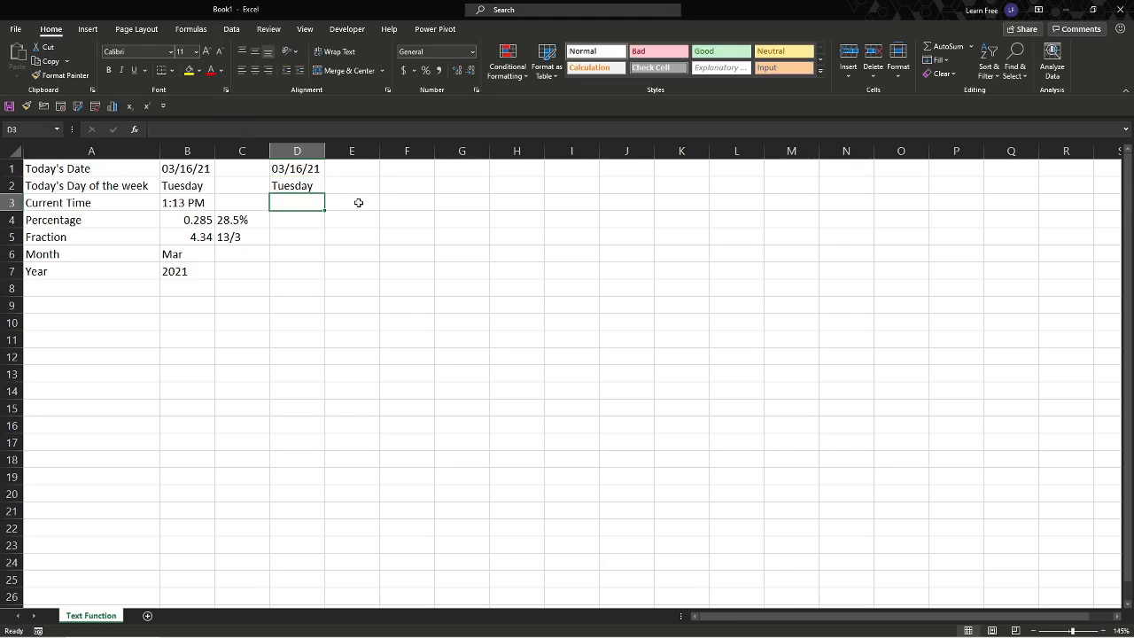
- Enter the formula =TEXT(NOW(),"H:MM AM/PM") in D3 for the current time
type("=")
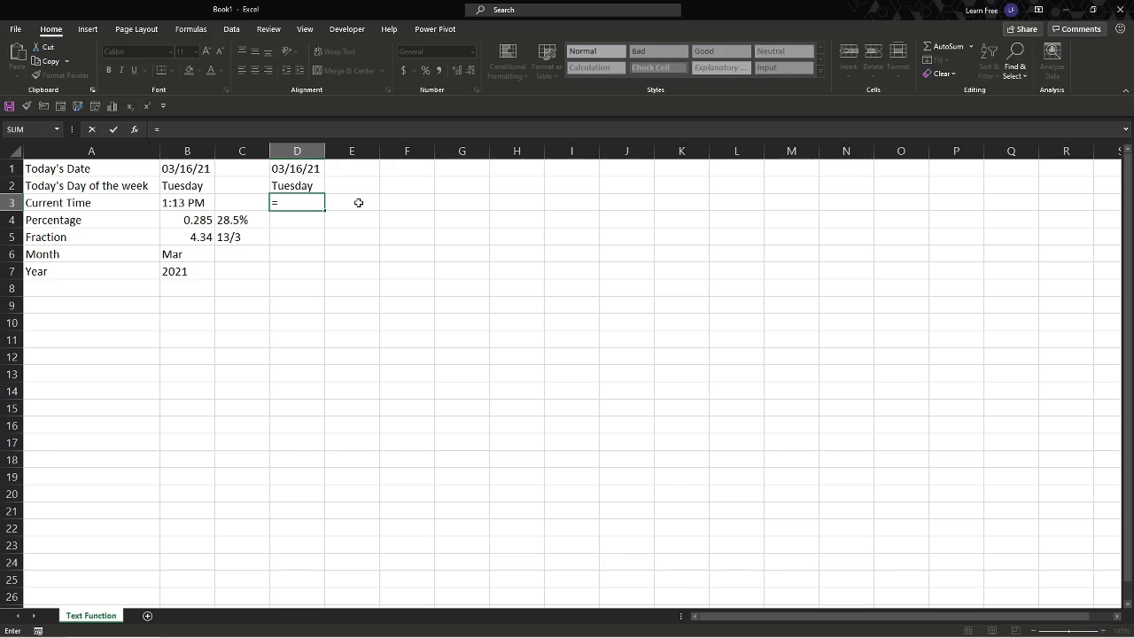
type("tex")
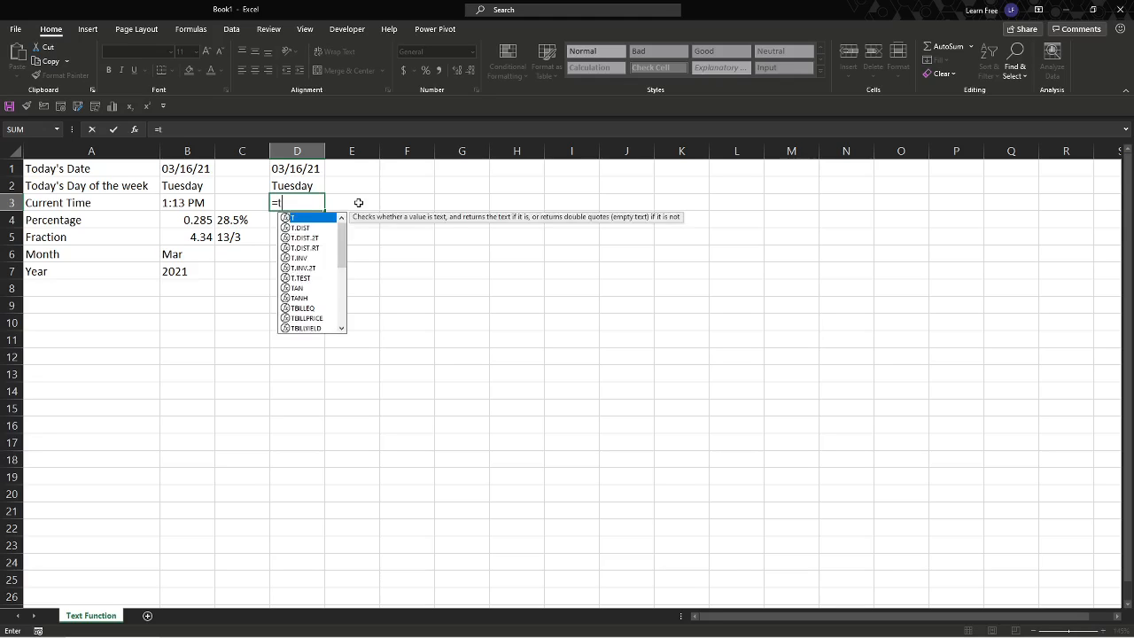
key("Tab")
type("now")
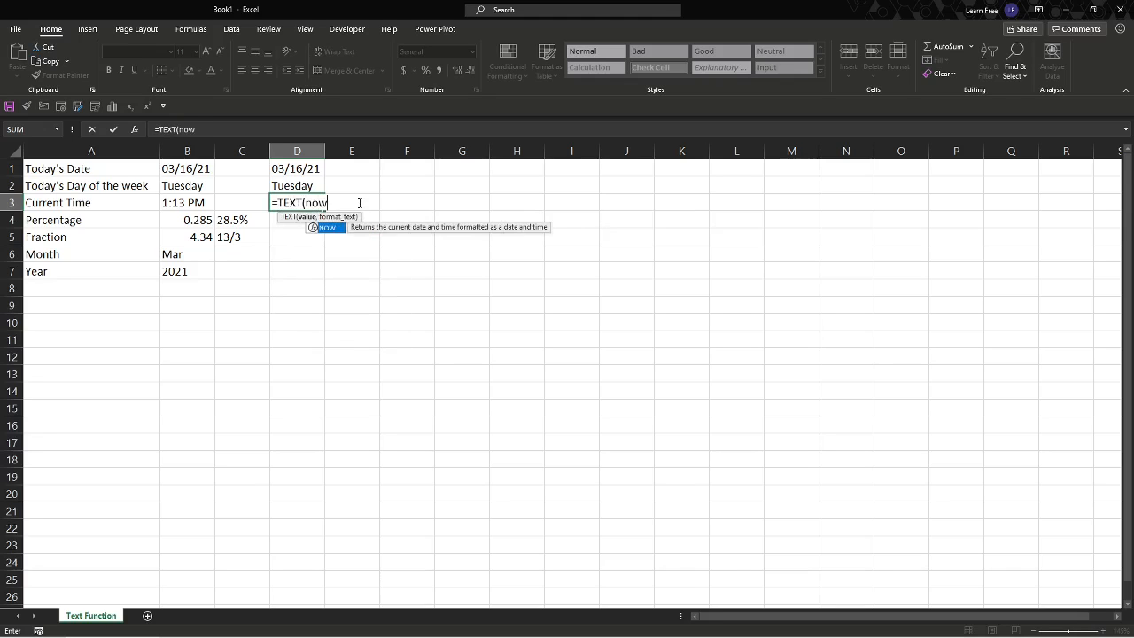
key("Tab")
type(")")
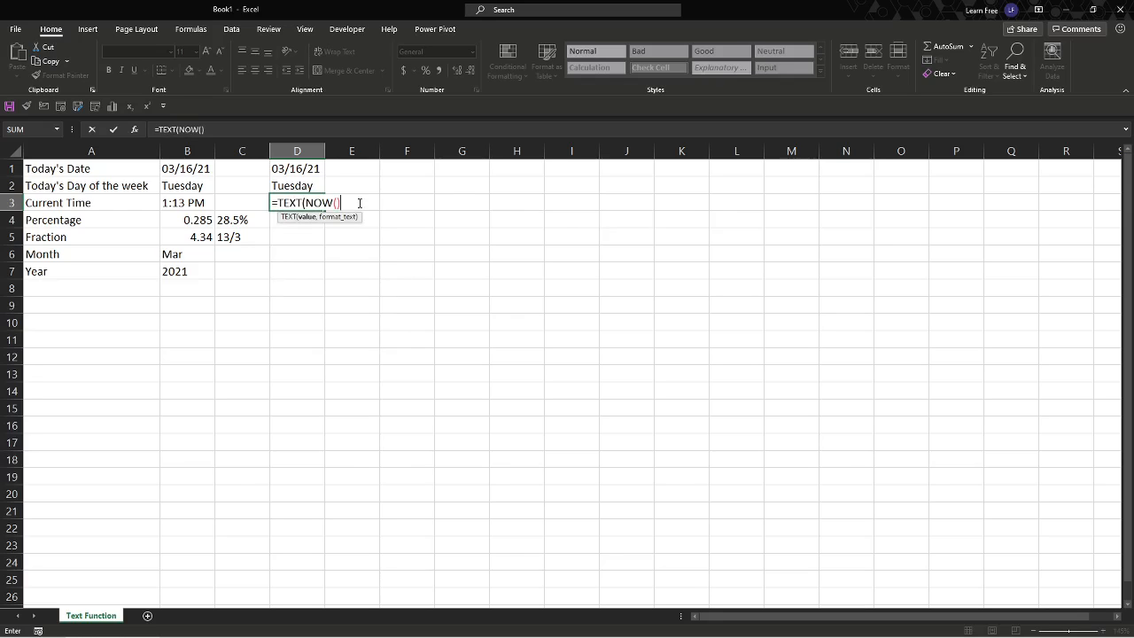
type(",\"H:MM AM/PM")
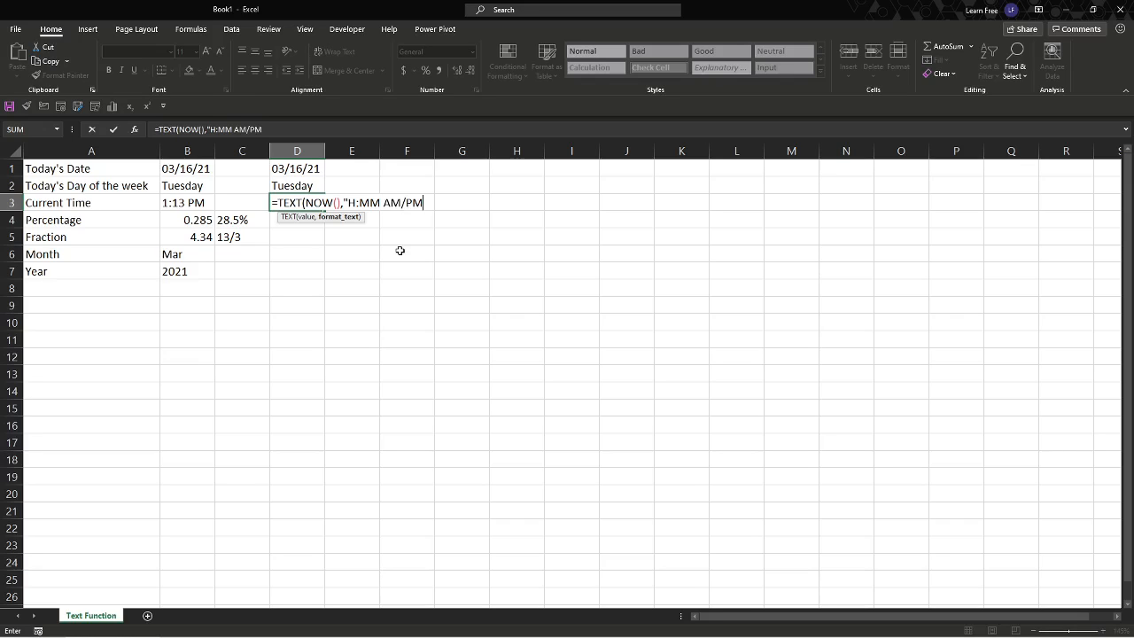
type("\")")
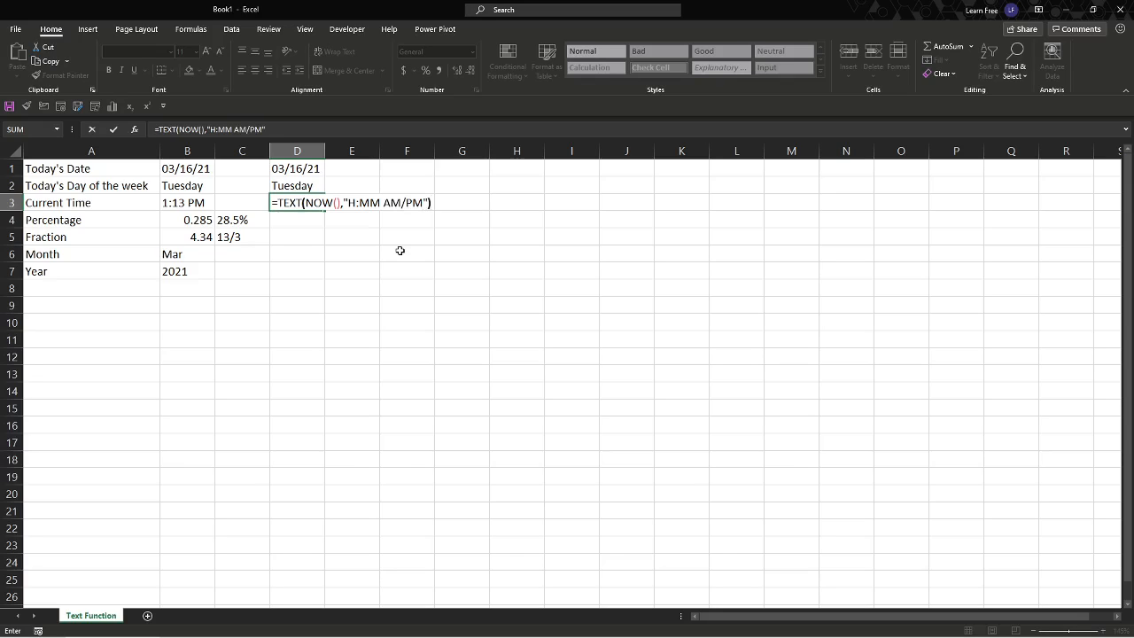
key("Return")
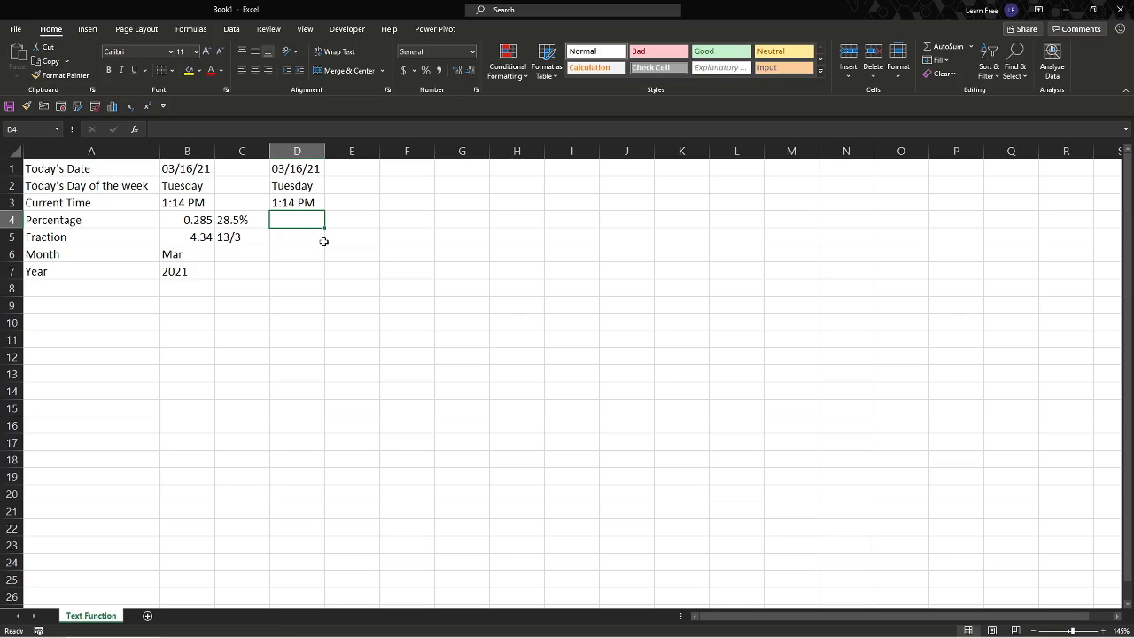
- Enter the formula =TEXT(B4,"0.0%") in D4 to format the B4 value as a percentage
type("=TEXT(")
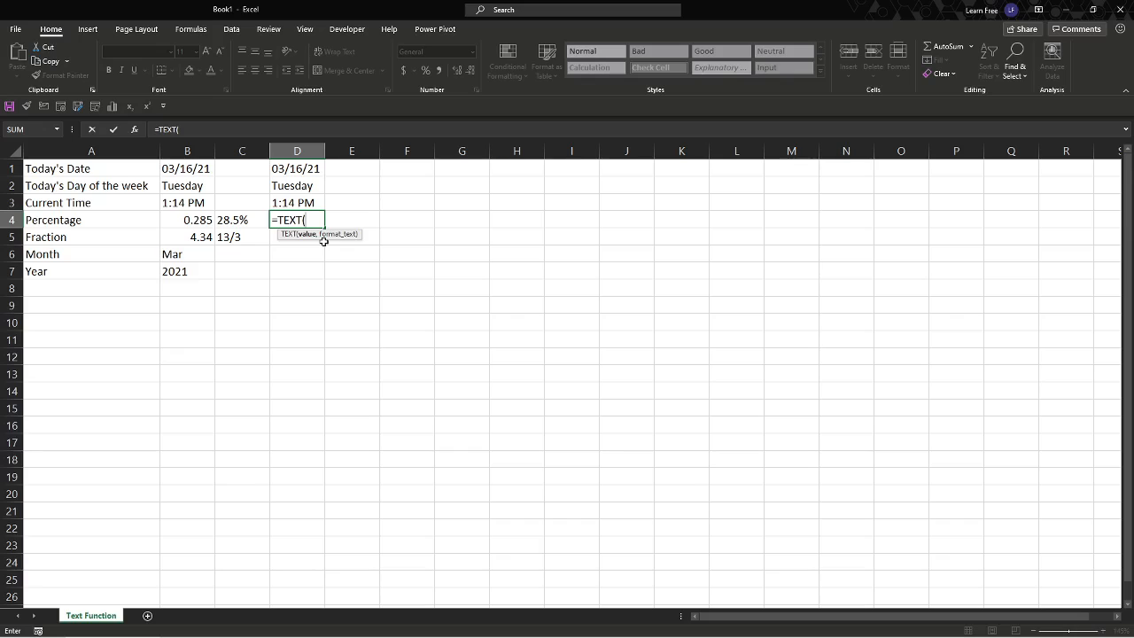
key("Left")
key("Left")
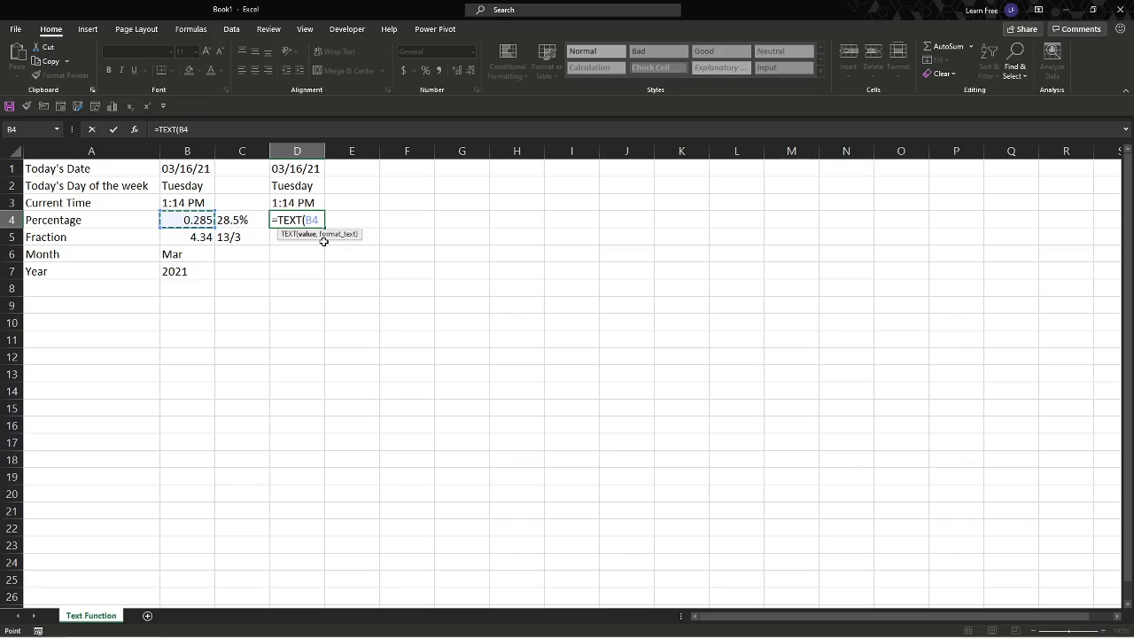
type(",\"0.")
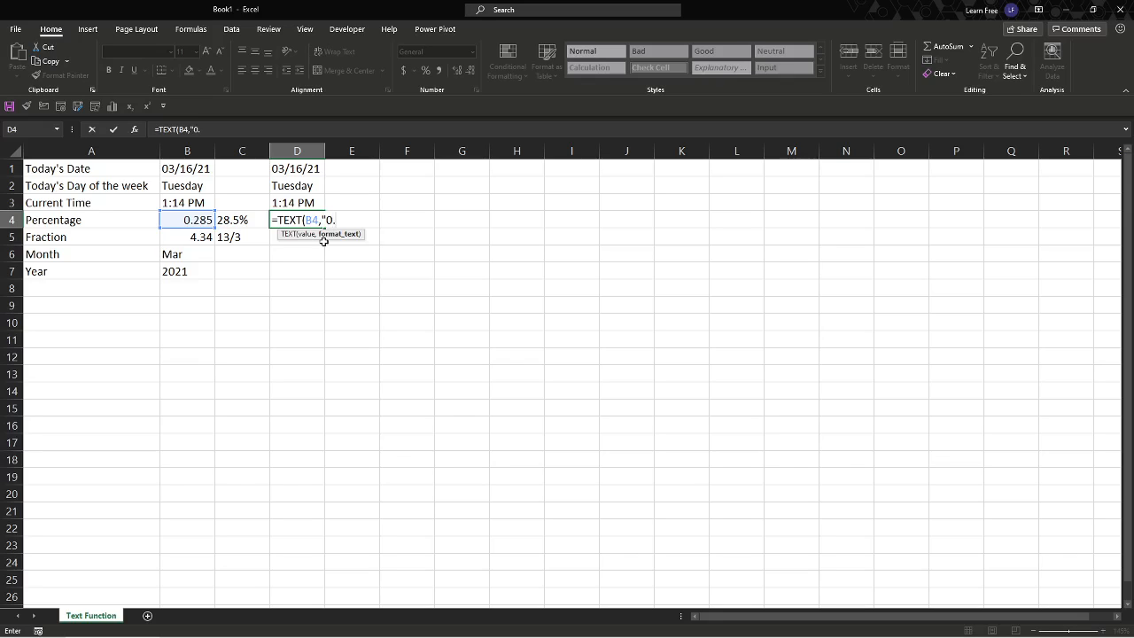
type("0%\")")
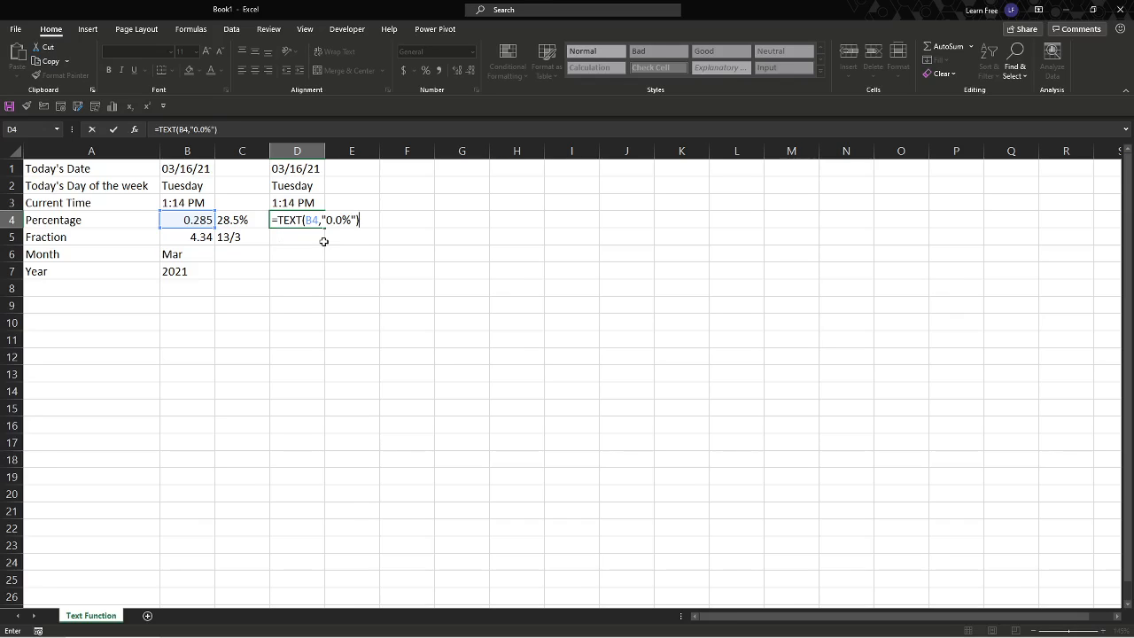
key("Return")
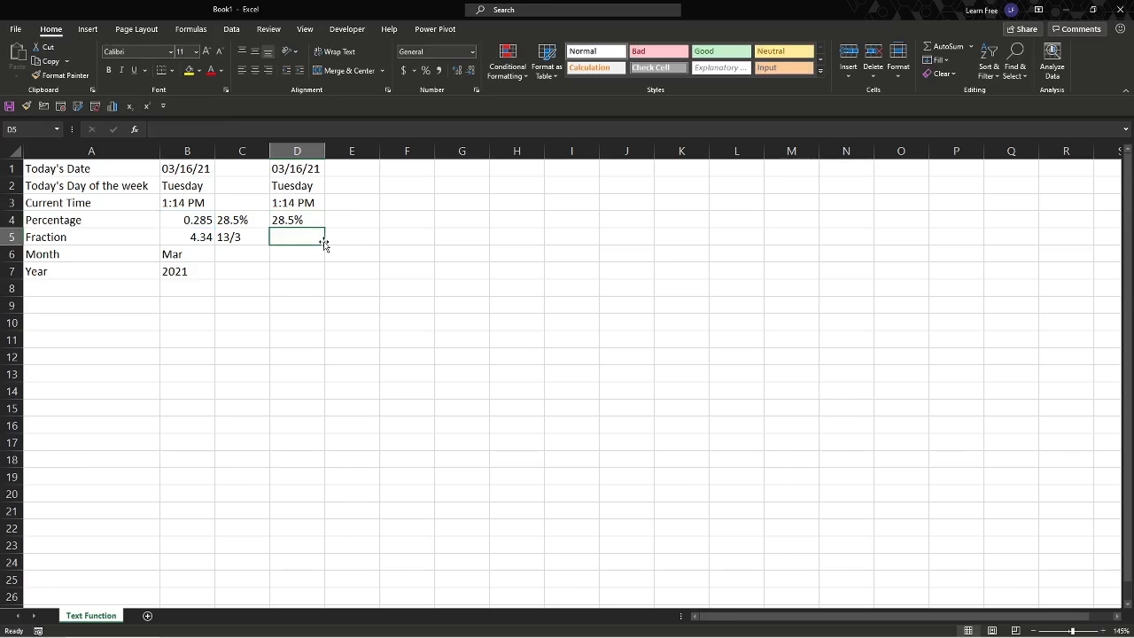
type("=")
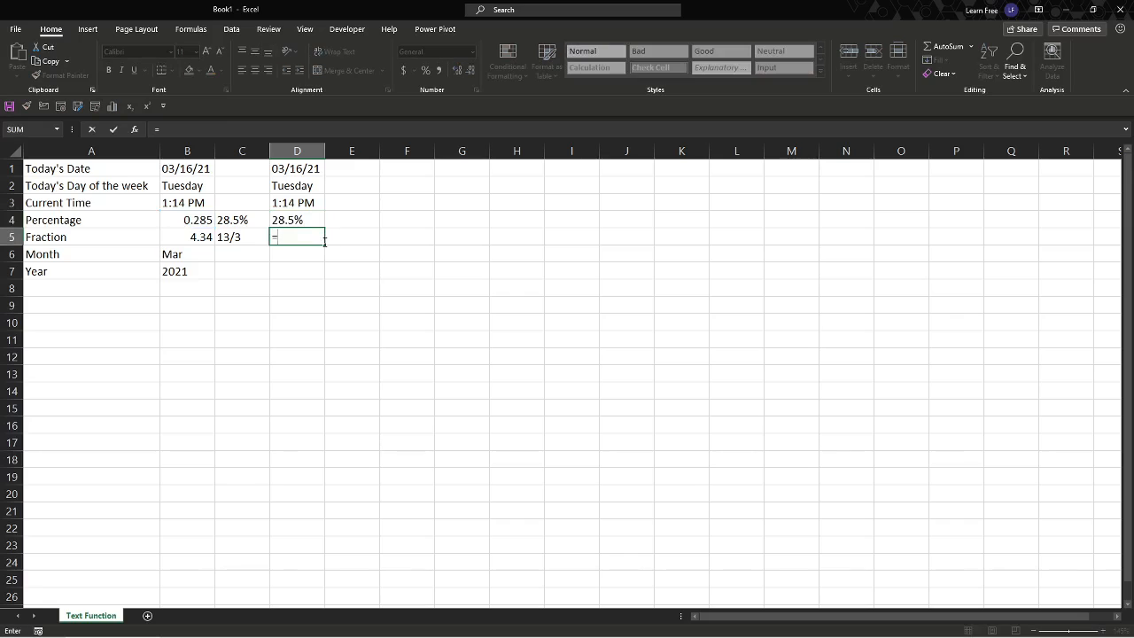
key("Escape")
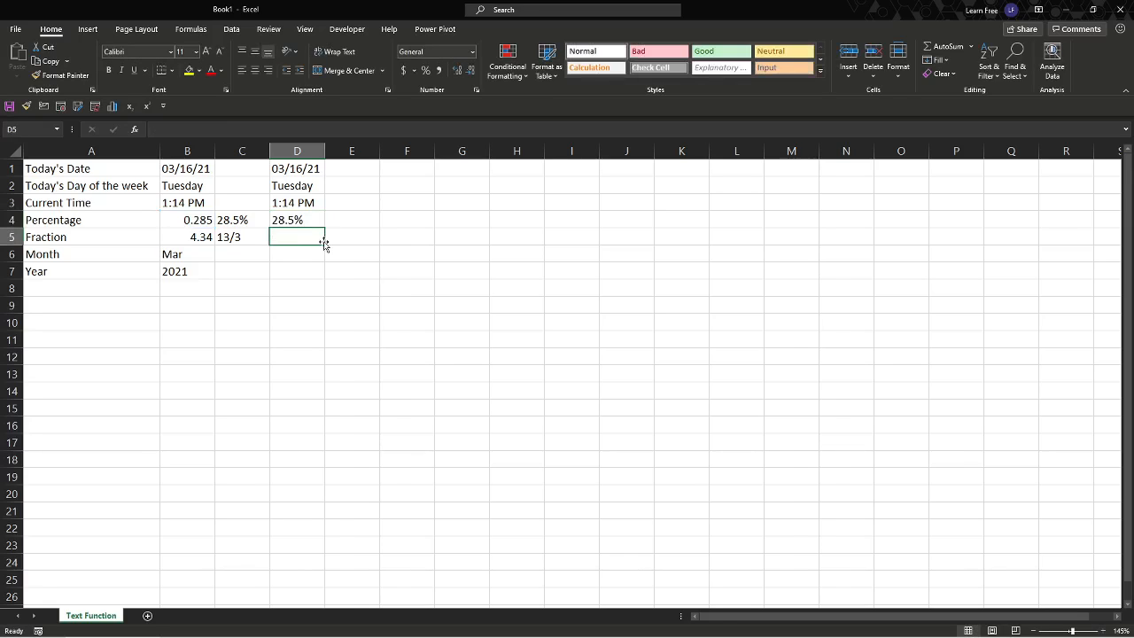
type("=")
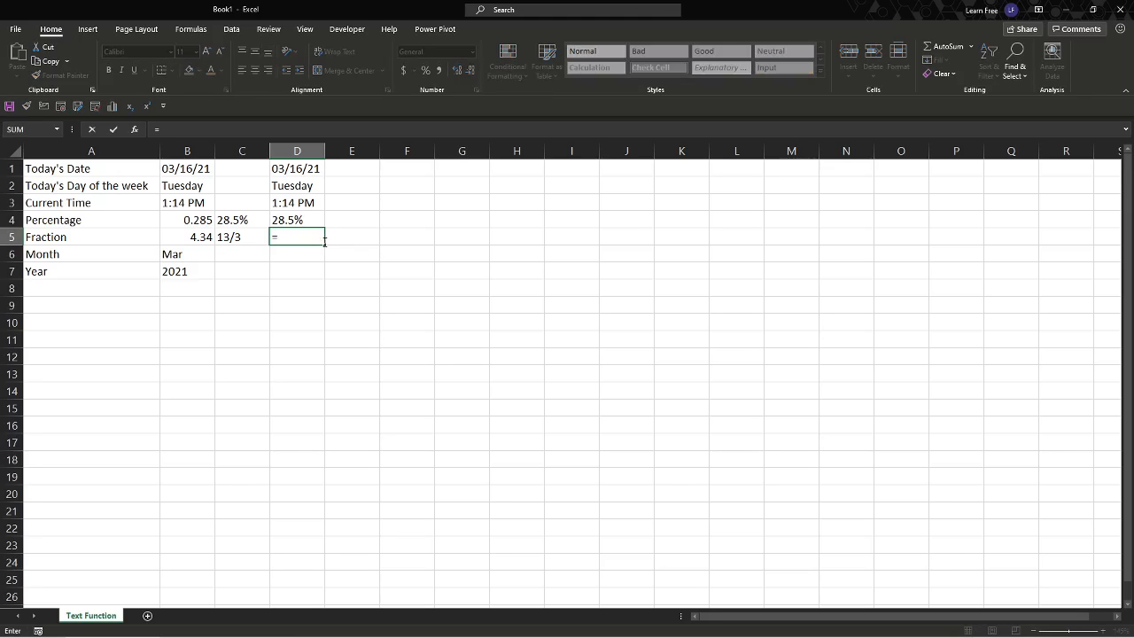
type("TXT")
key("Tab")
left_click(321, 239)
- Enter the formula =TEXT(B5,"#?/?") in D5 to format the B5 value as a fraction
type("=TEXT")
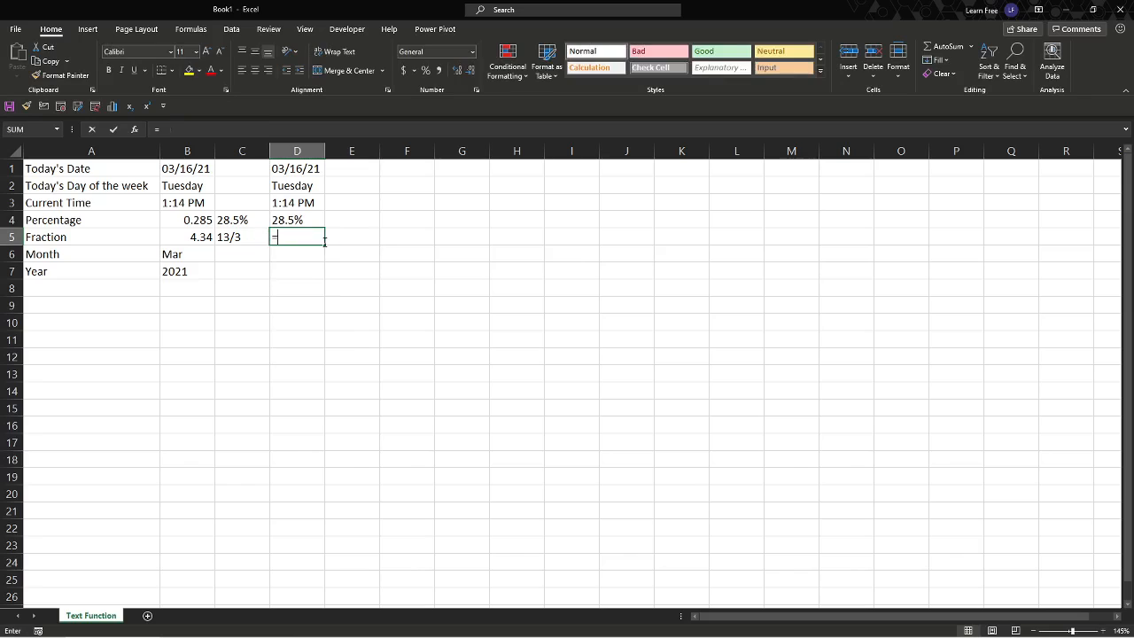
type("(")
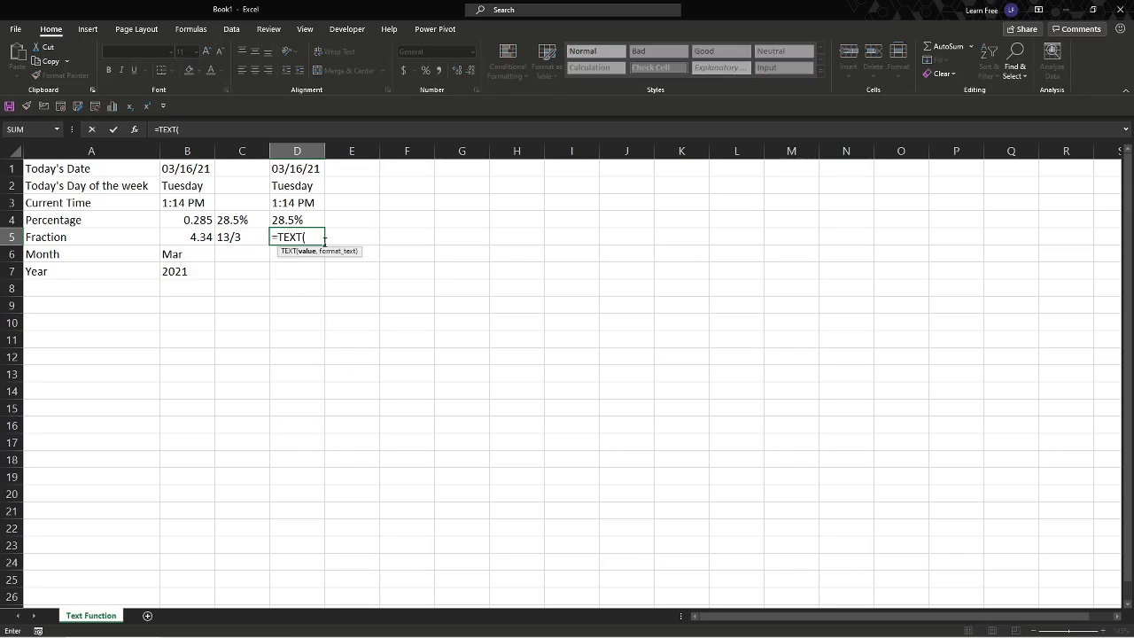
key("Left")
key("Left")
type(",")
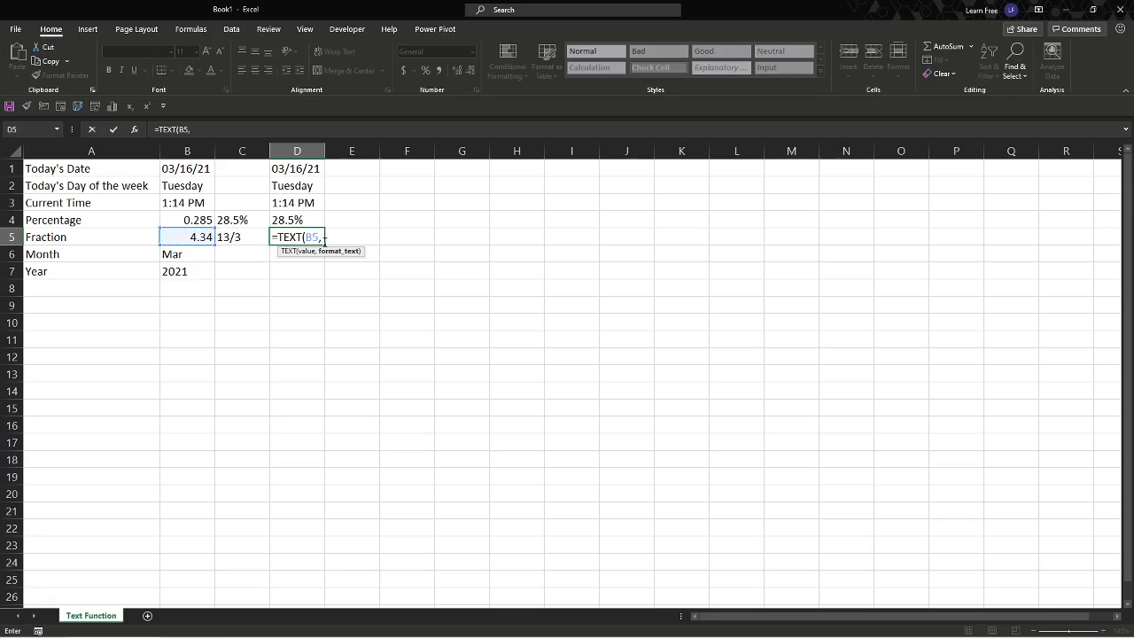
type("\"#?/?\")")
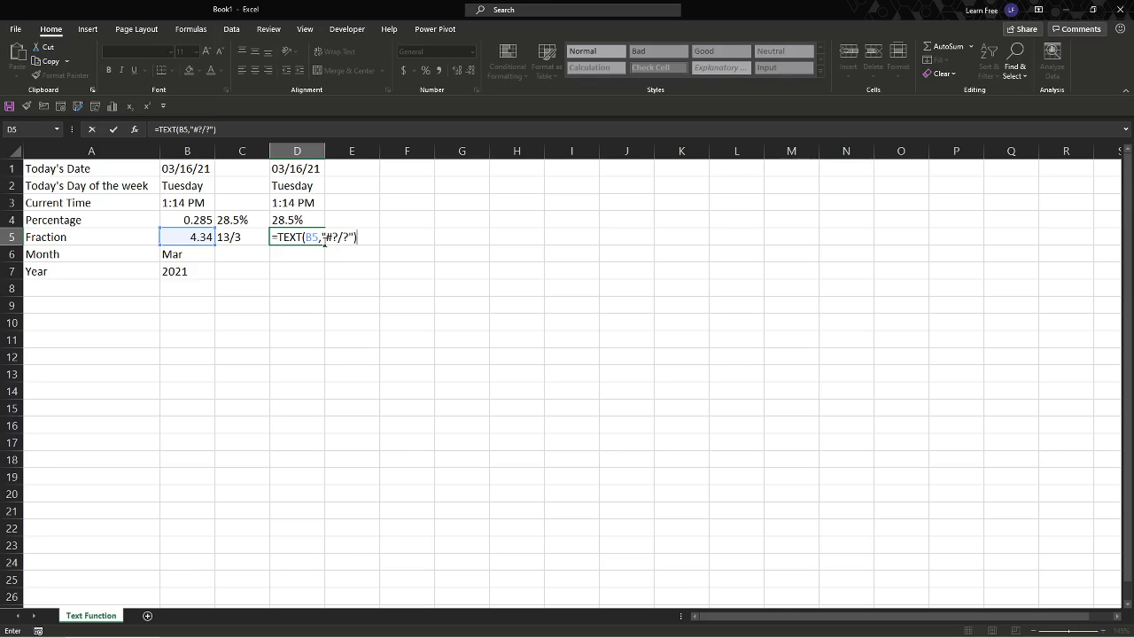
key("Return")
left_click(324, 243)
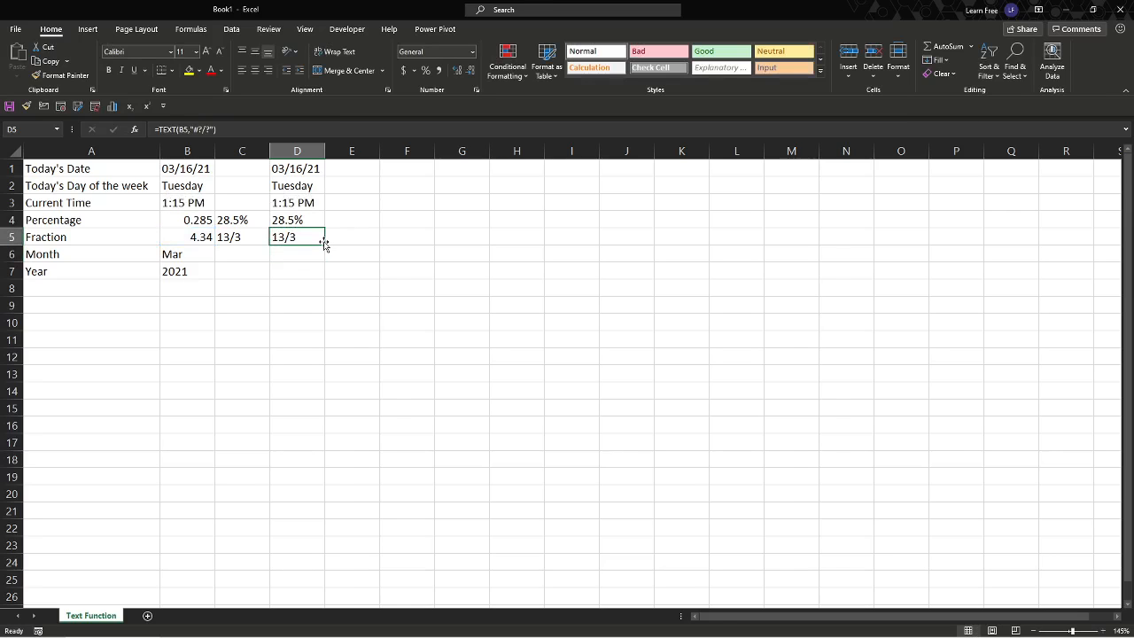
key("Return")
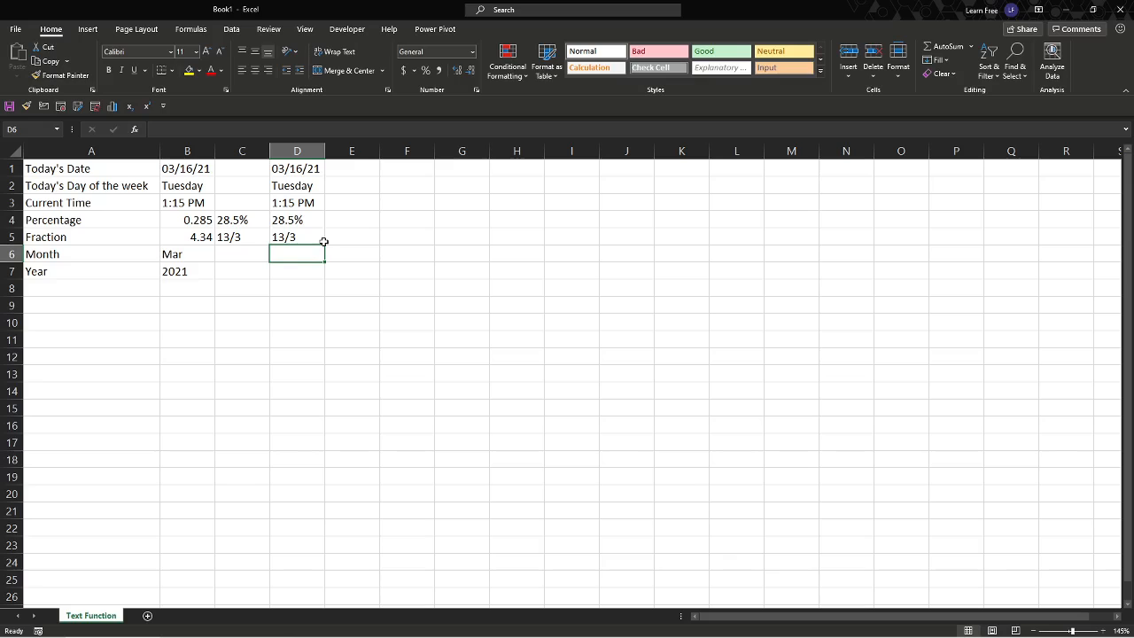
type("=")
key("Escape")
key("ctrl+Up")
key("ctrl+Up")
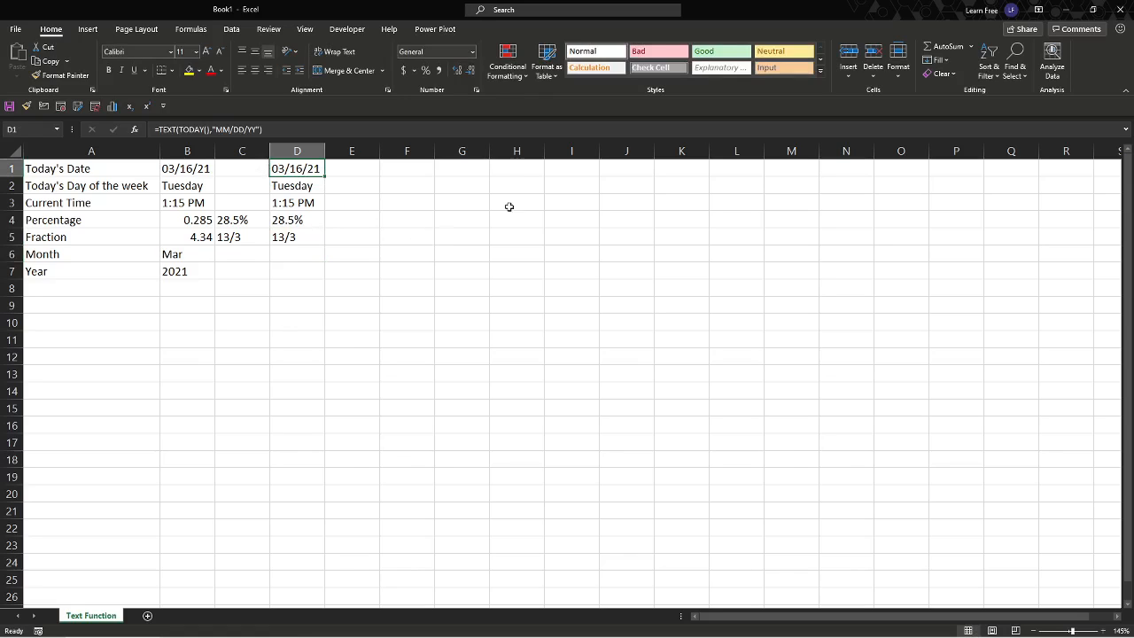
left_click(461, 186)
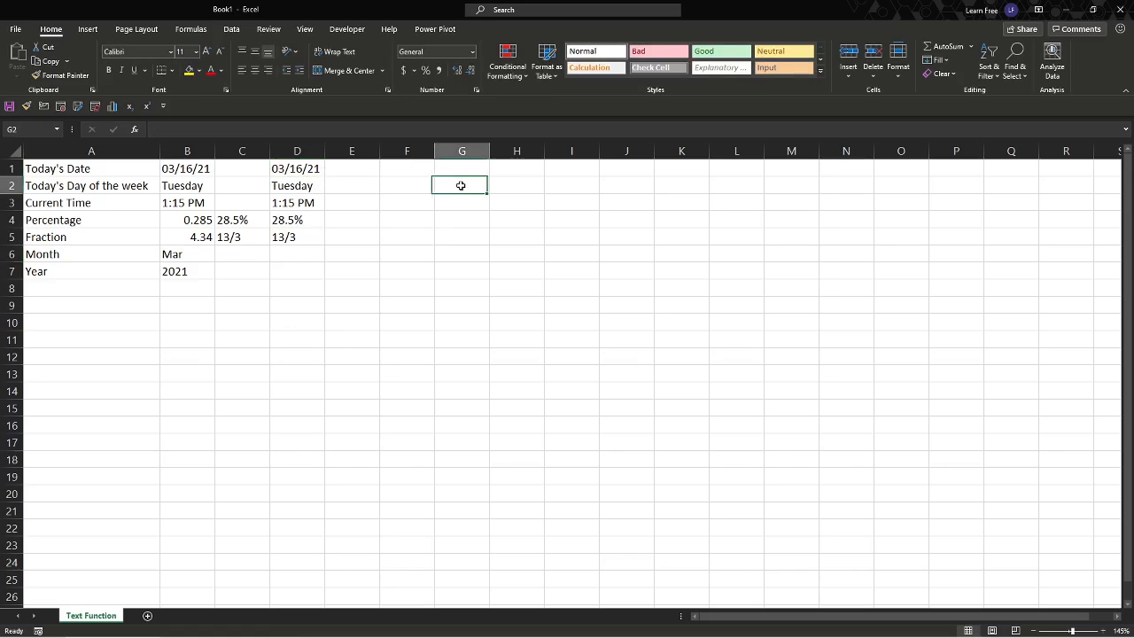
- Enter the formula =TEXT(D1,"mmm") in D6 for the abbreviated month of the date in D1
left_click(303, 247)
type("=TE")
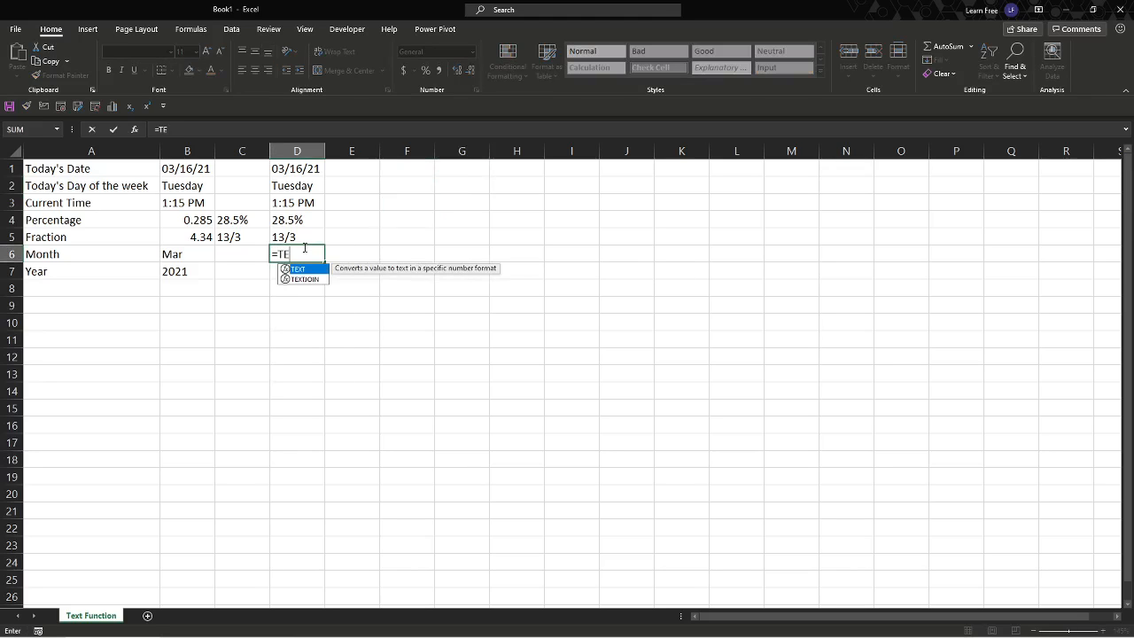
key("Tab")
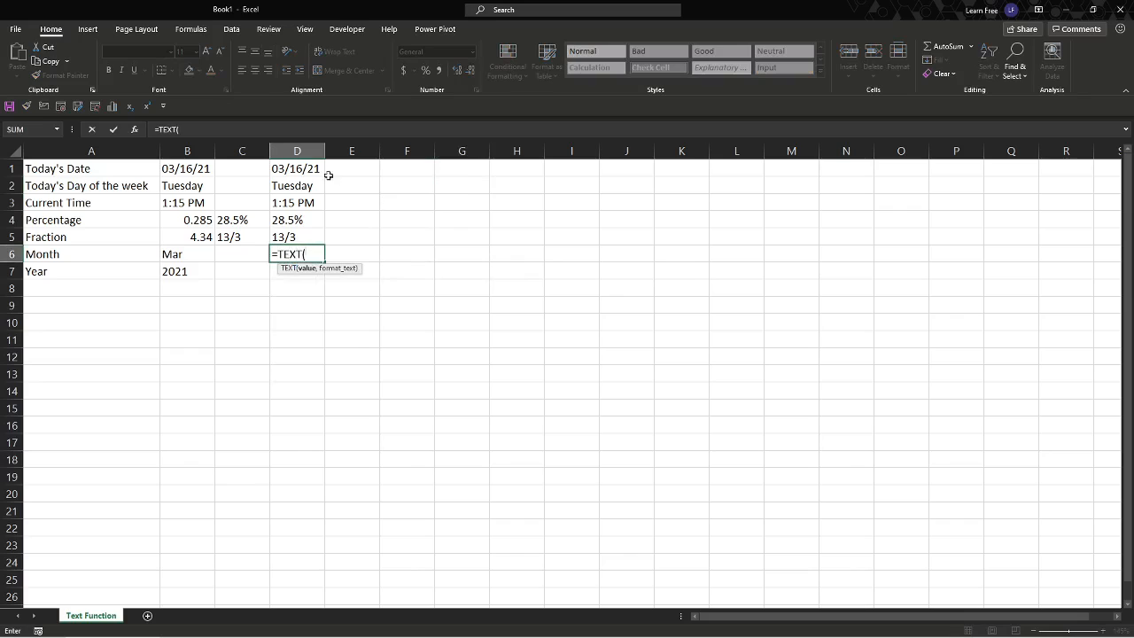
left_click(300, 169)
type(",\"")
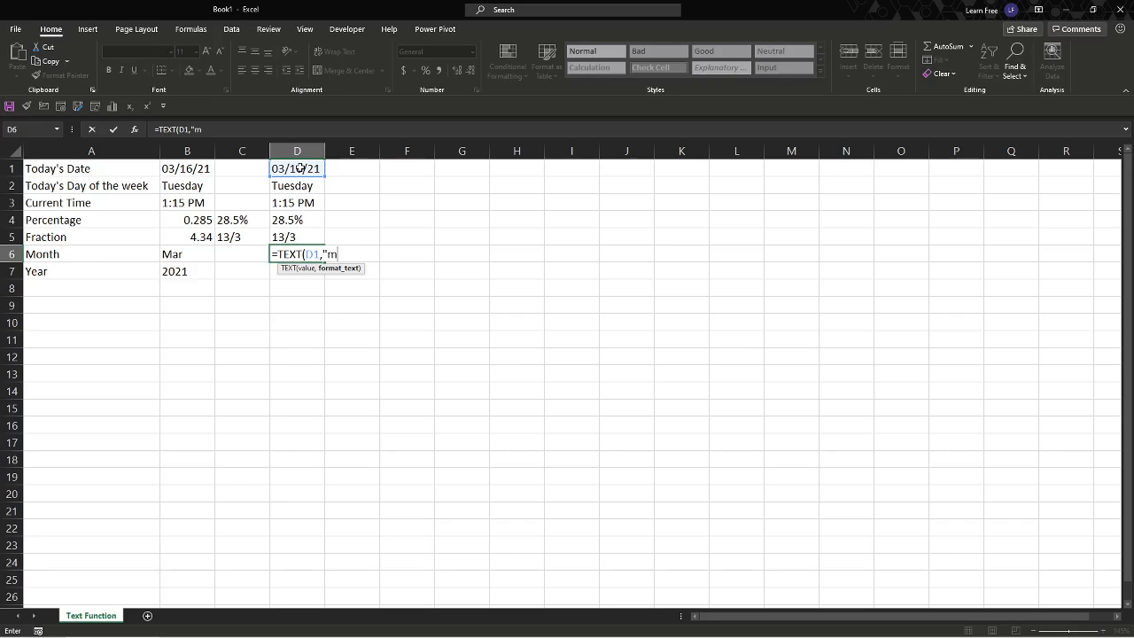
type("mmm\"")
type(")")
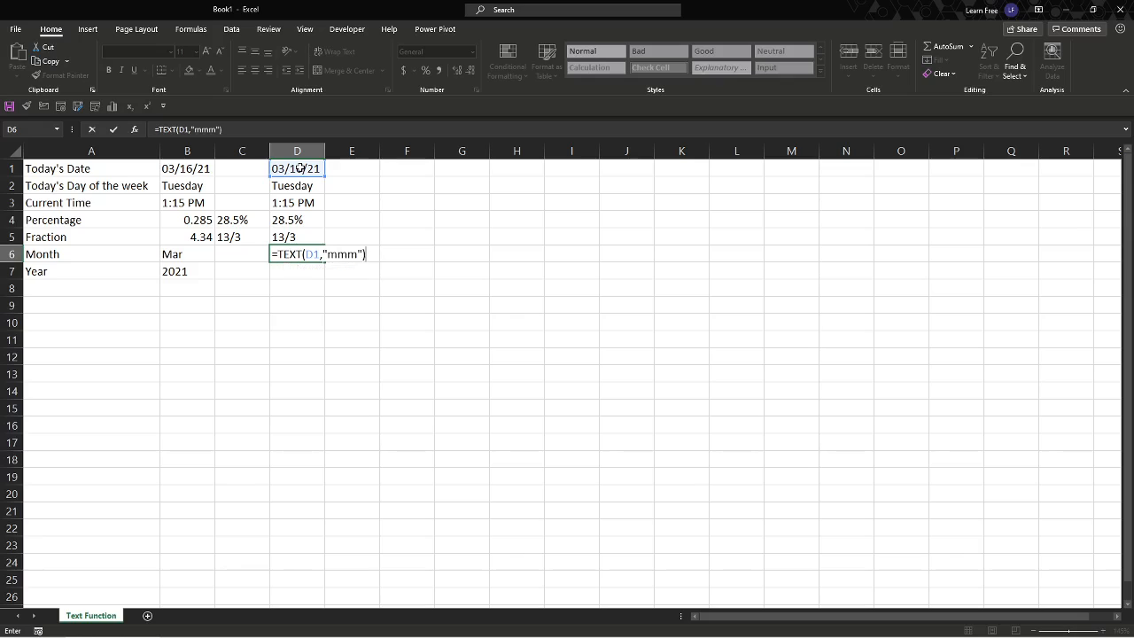
key("Return")
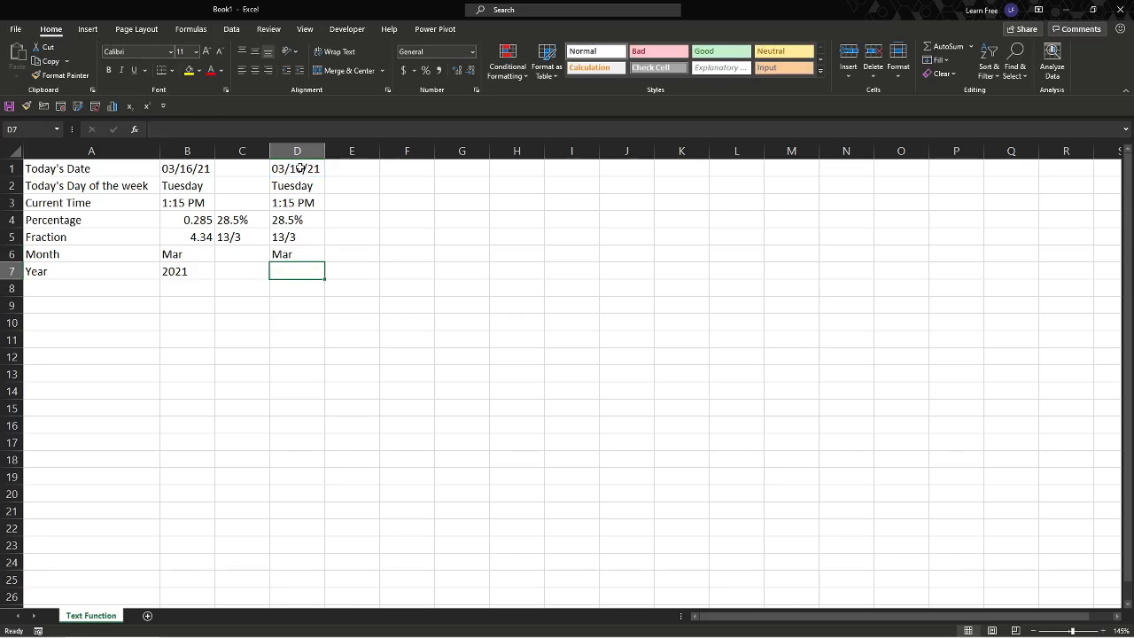
- Enter the formula =TEXT(D1,"Yyyy") in D7 for the four-digit year of the date in D1
type("=")
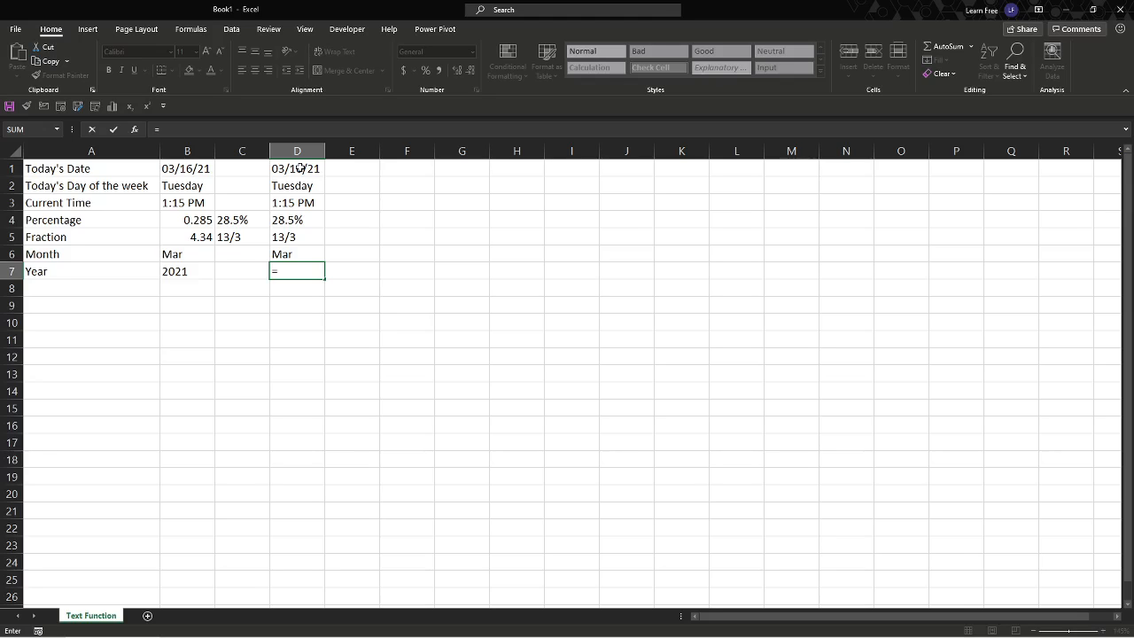
type("text")
key("Tab")
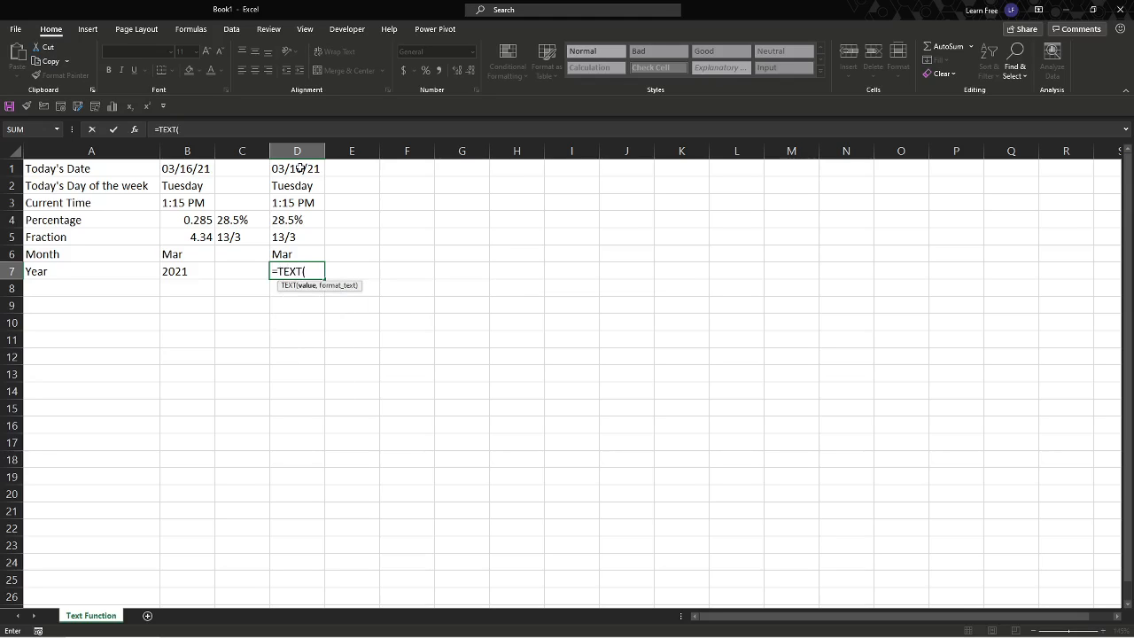
left_click(300, 168)
type(",")
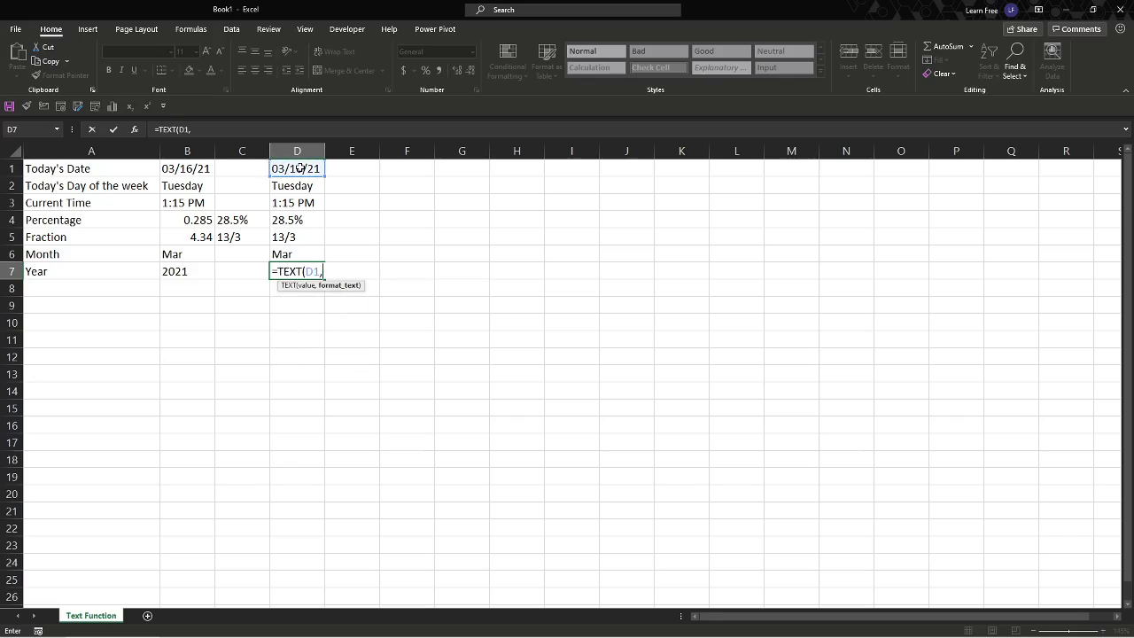
type("\"Yyyy\")")
key("Return")
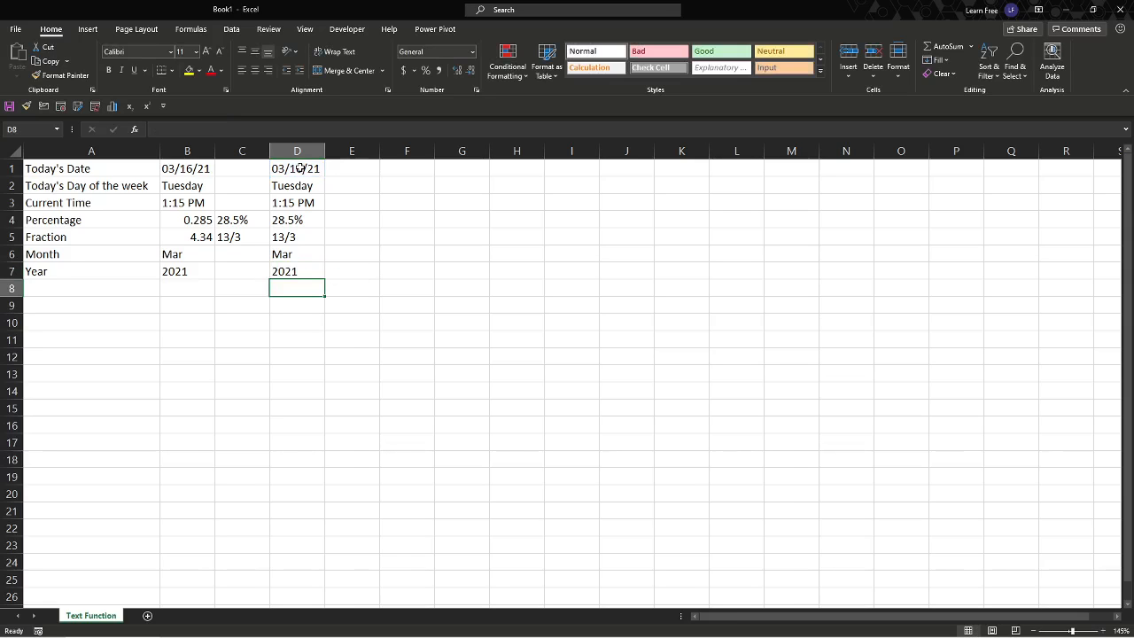